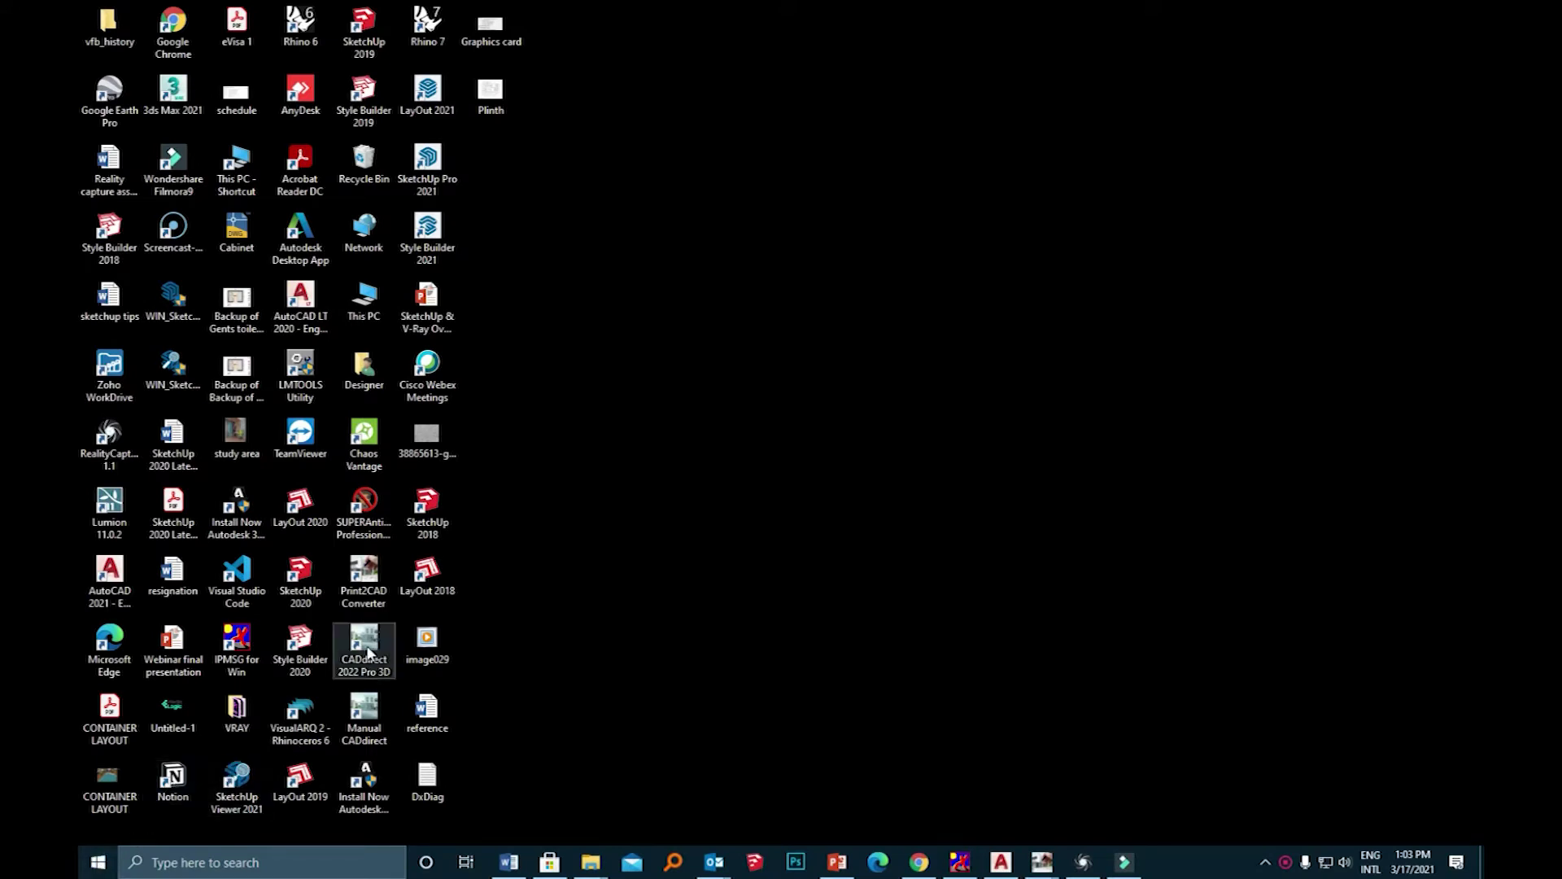
Launch CADdirect 2022 Pro 3D and start a new DWG drawing that uses a template drawing
double_click(366, 651)
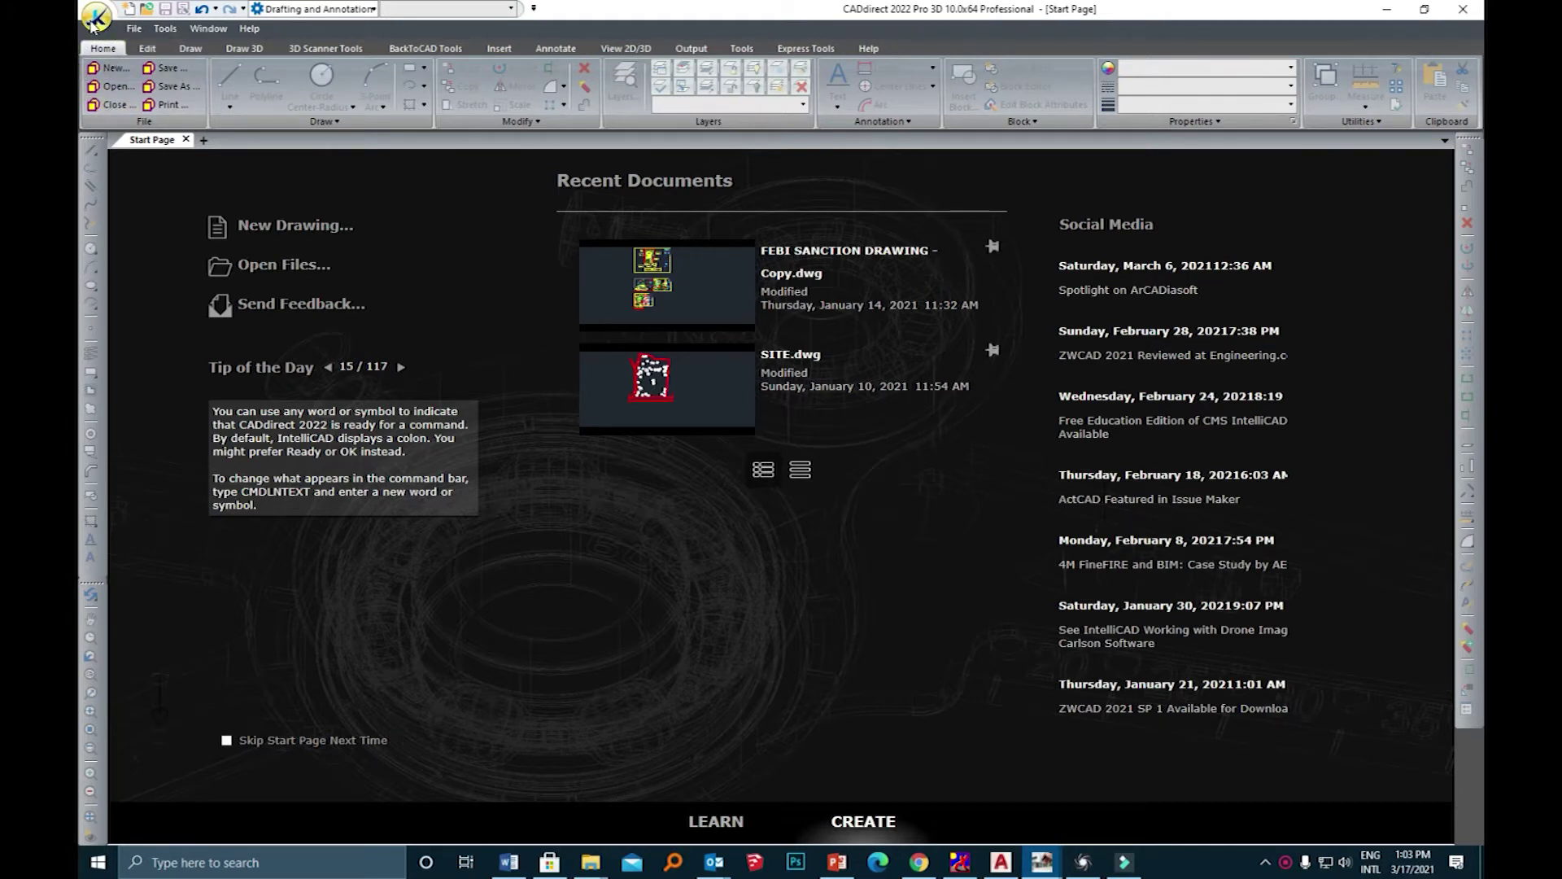
left_click(95, 21)
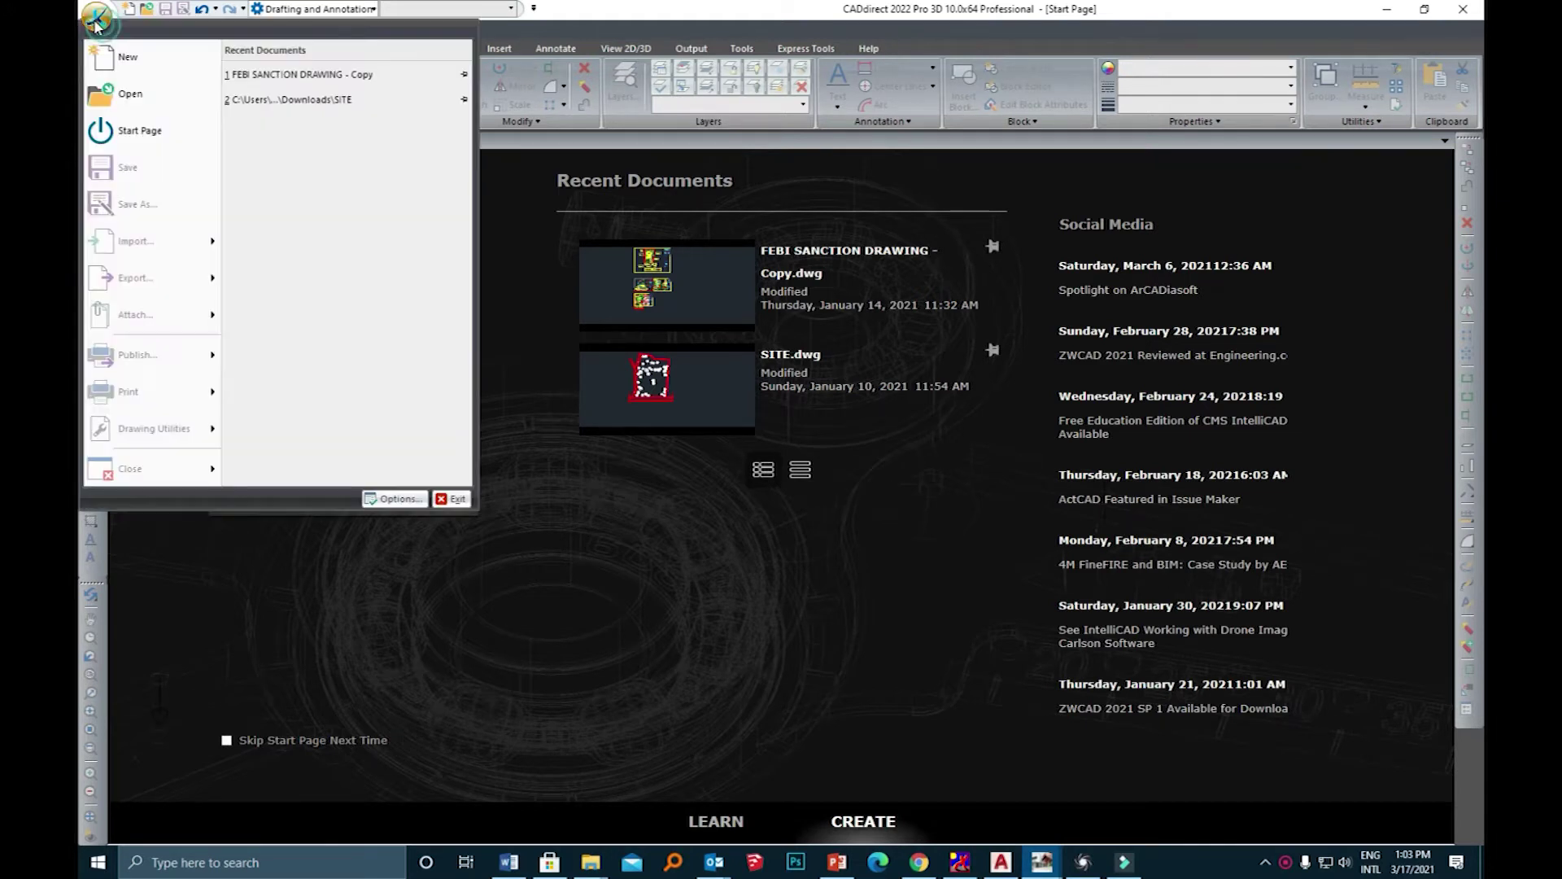
left_click(116, 59)
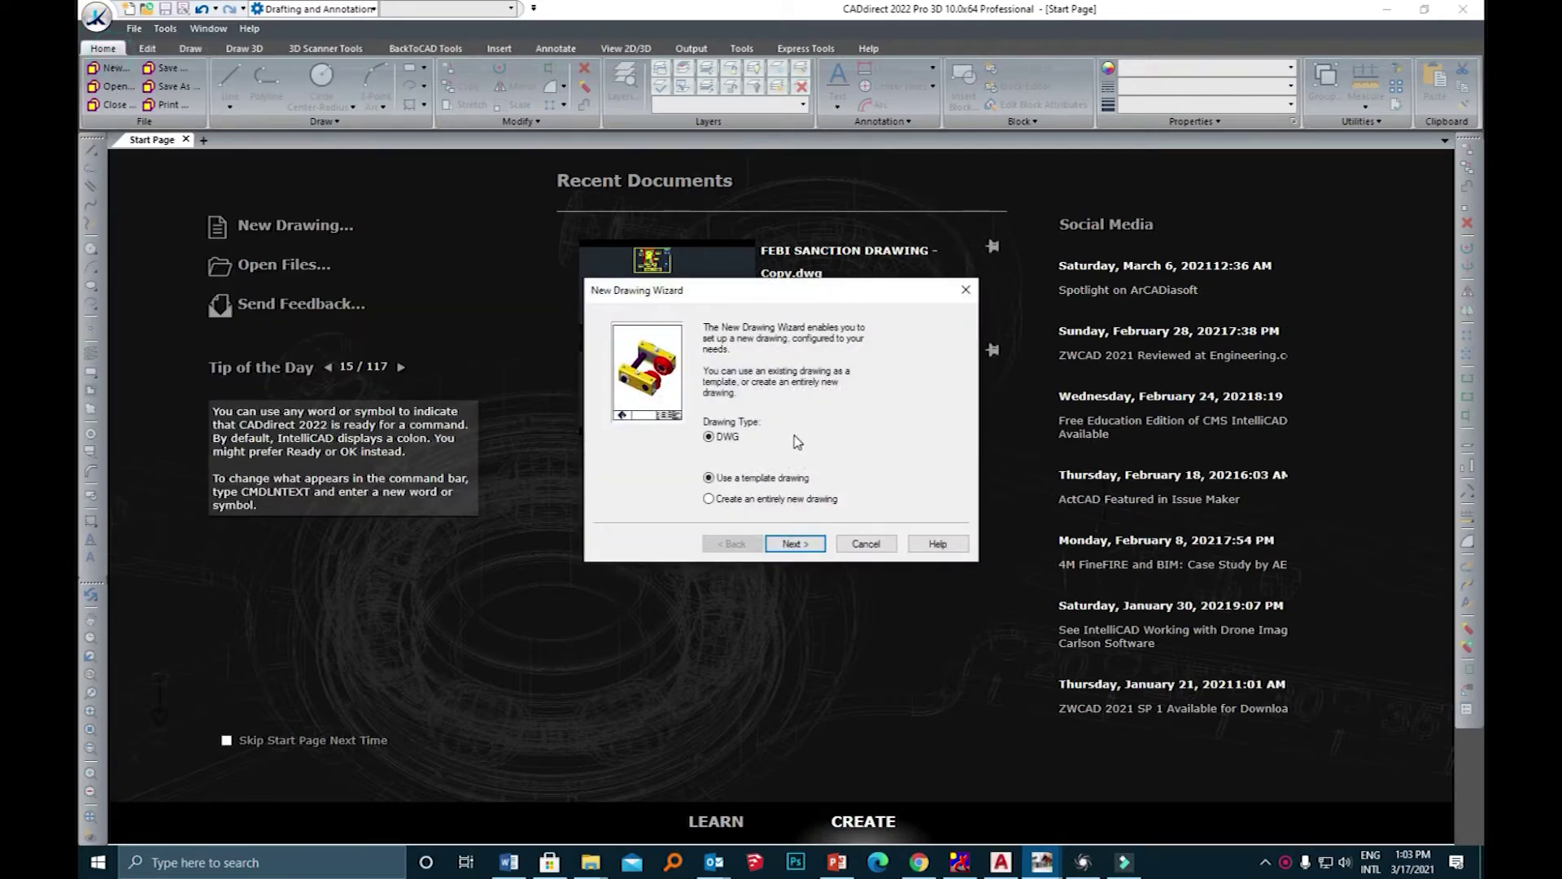
left_click(713, 442)
left_click(713, 442)
left_click(725, 440)
left_click(709, 500)
left_click(709, 480)
left_click(795, 543)
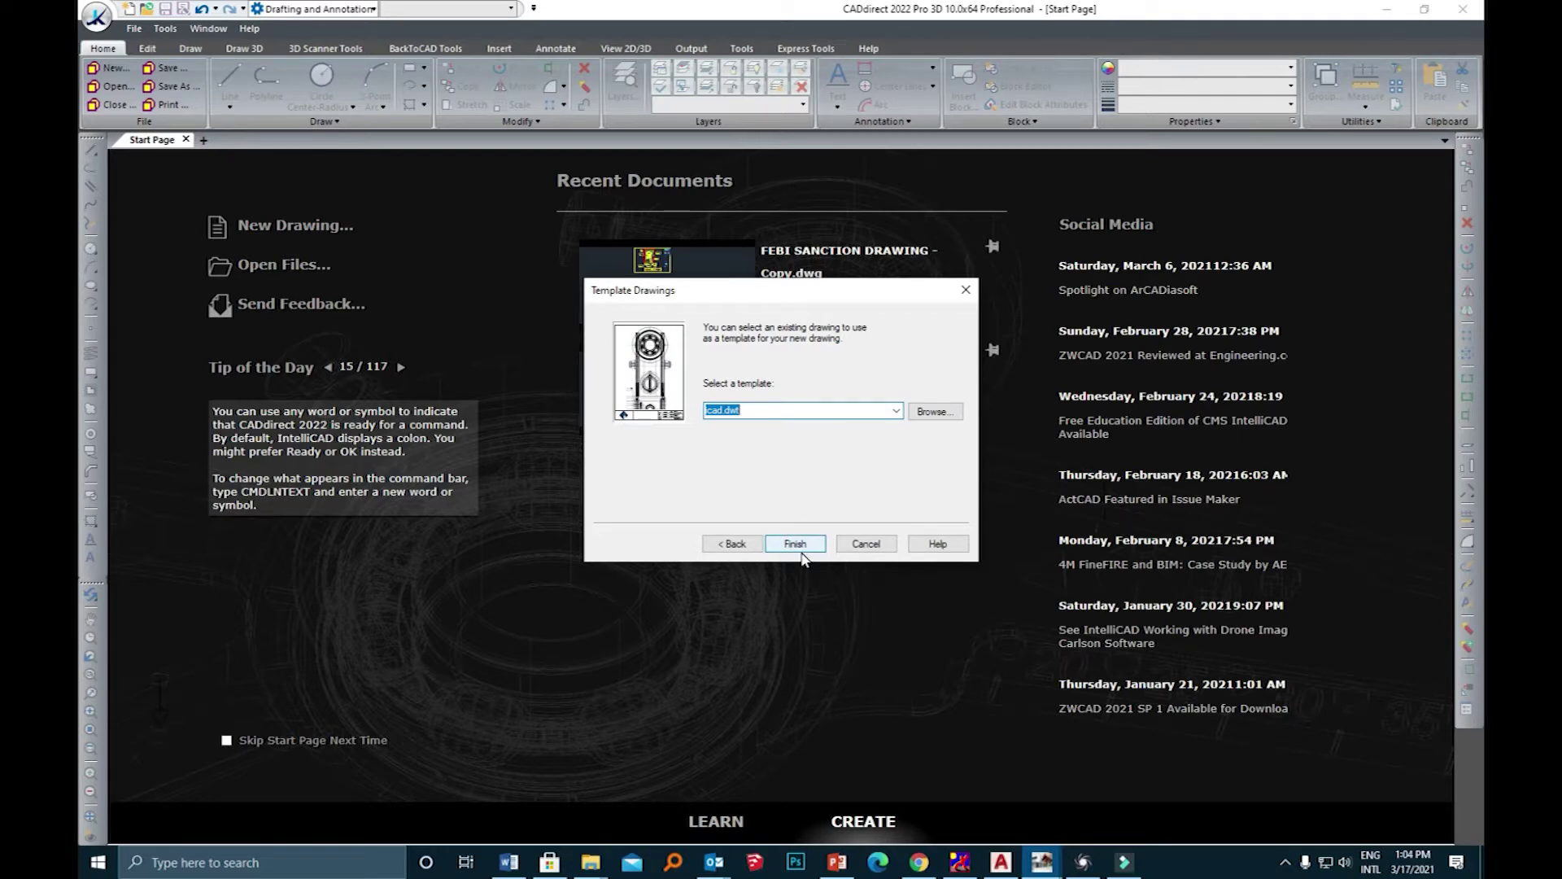
Create the drawing from the icad.dwt template and close it again
left_click(895, 411)
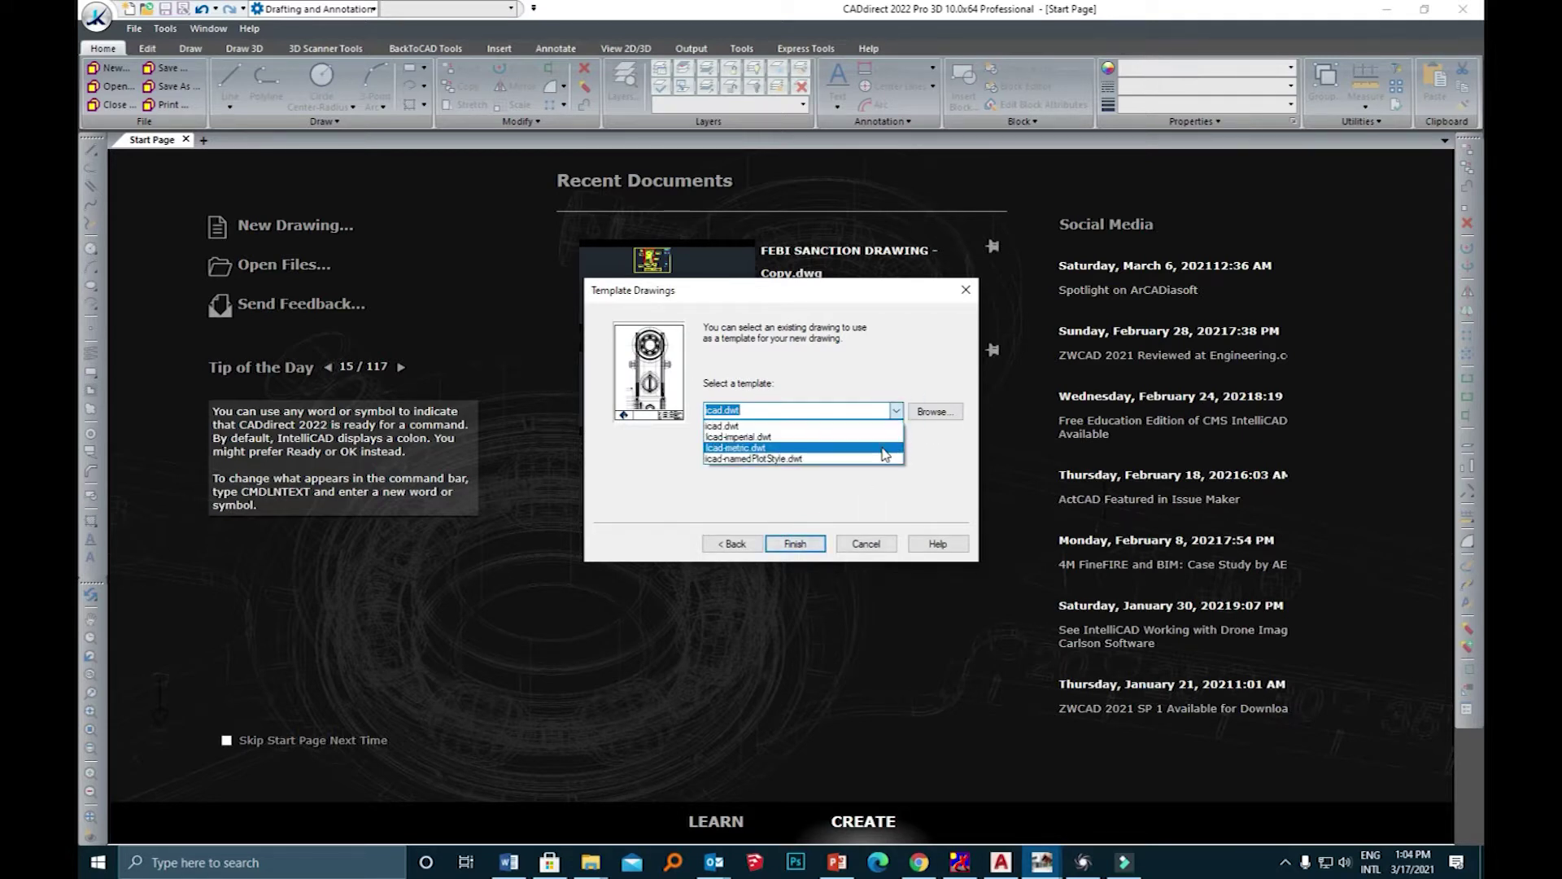
left_click(884, 487)
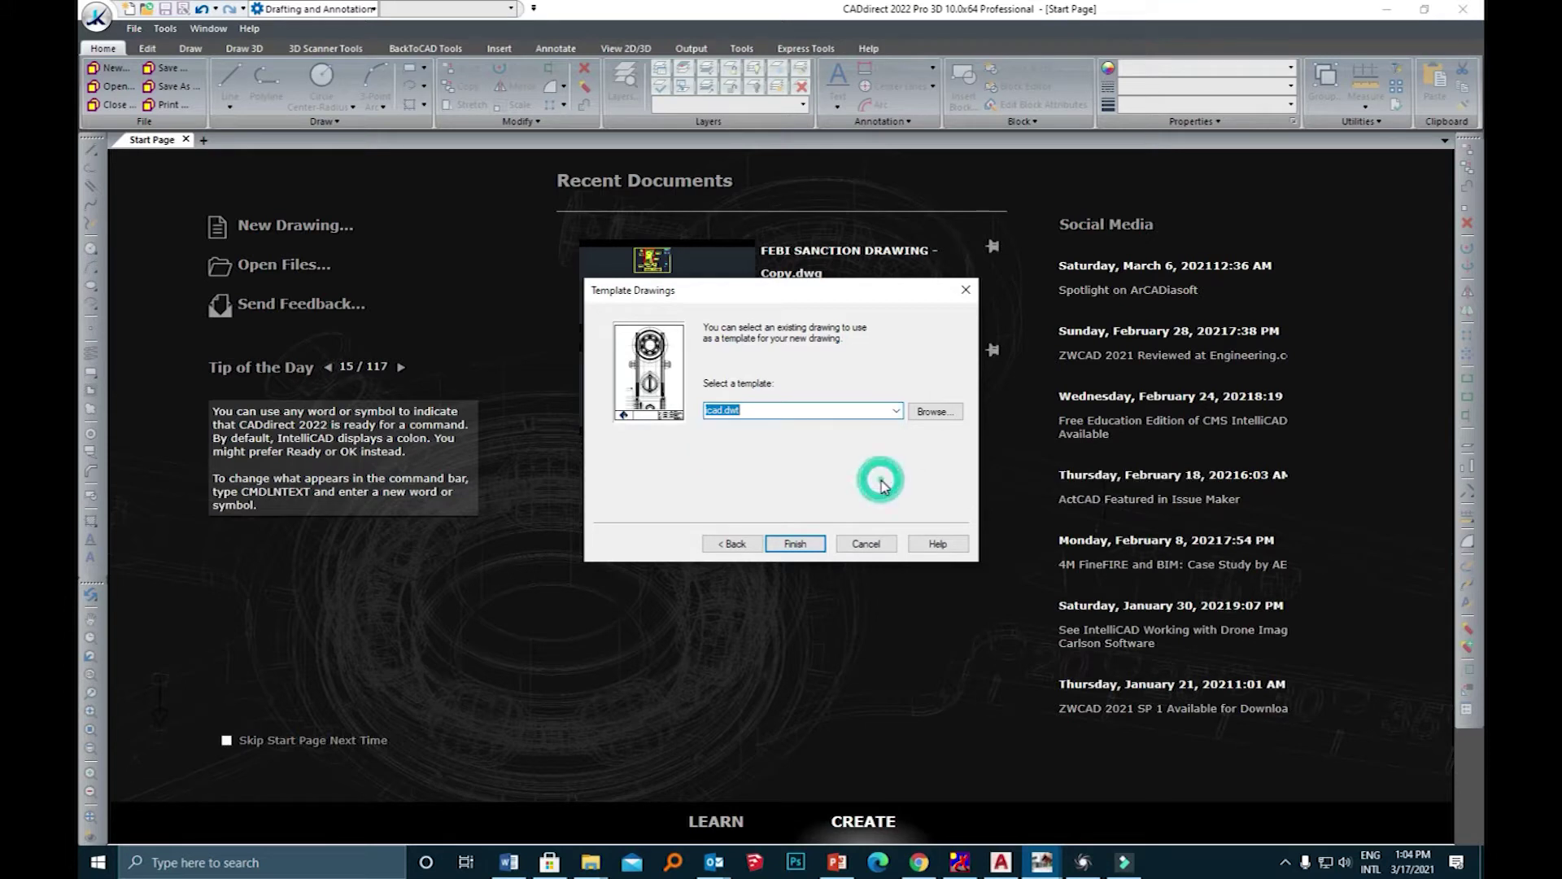
left_click(896, 410)
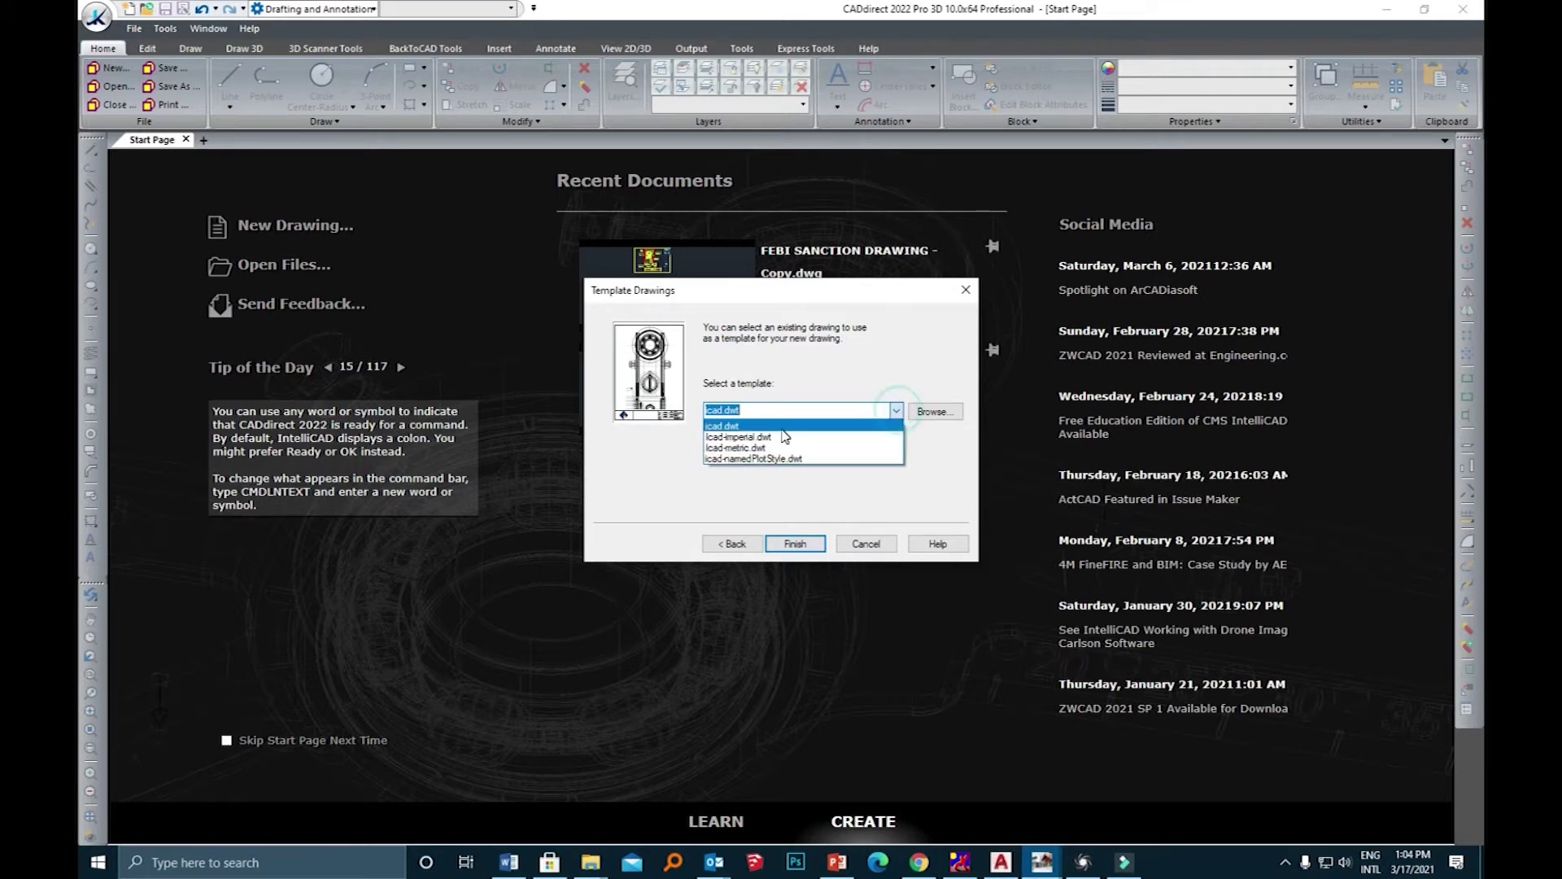
left_click(784, 426)
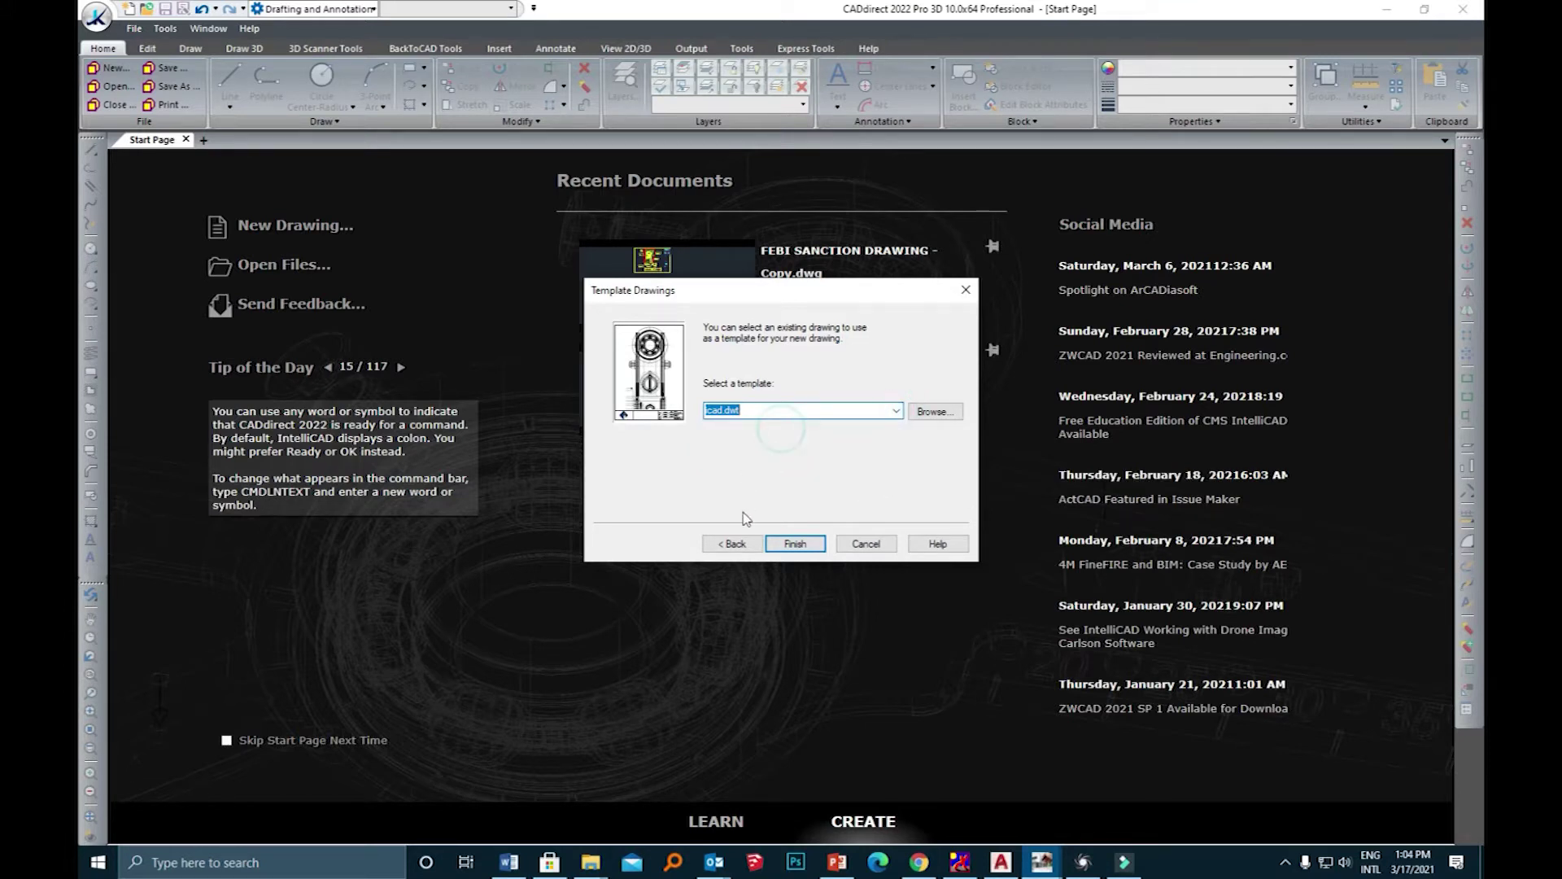
left_click(795, 543)
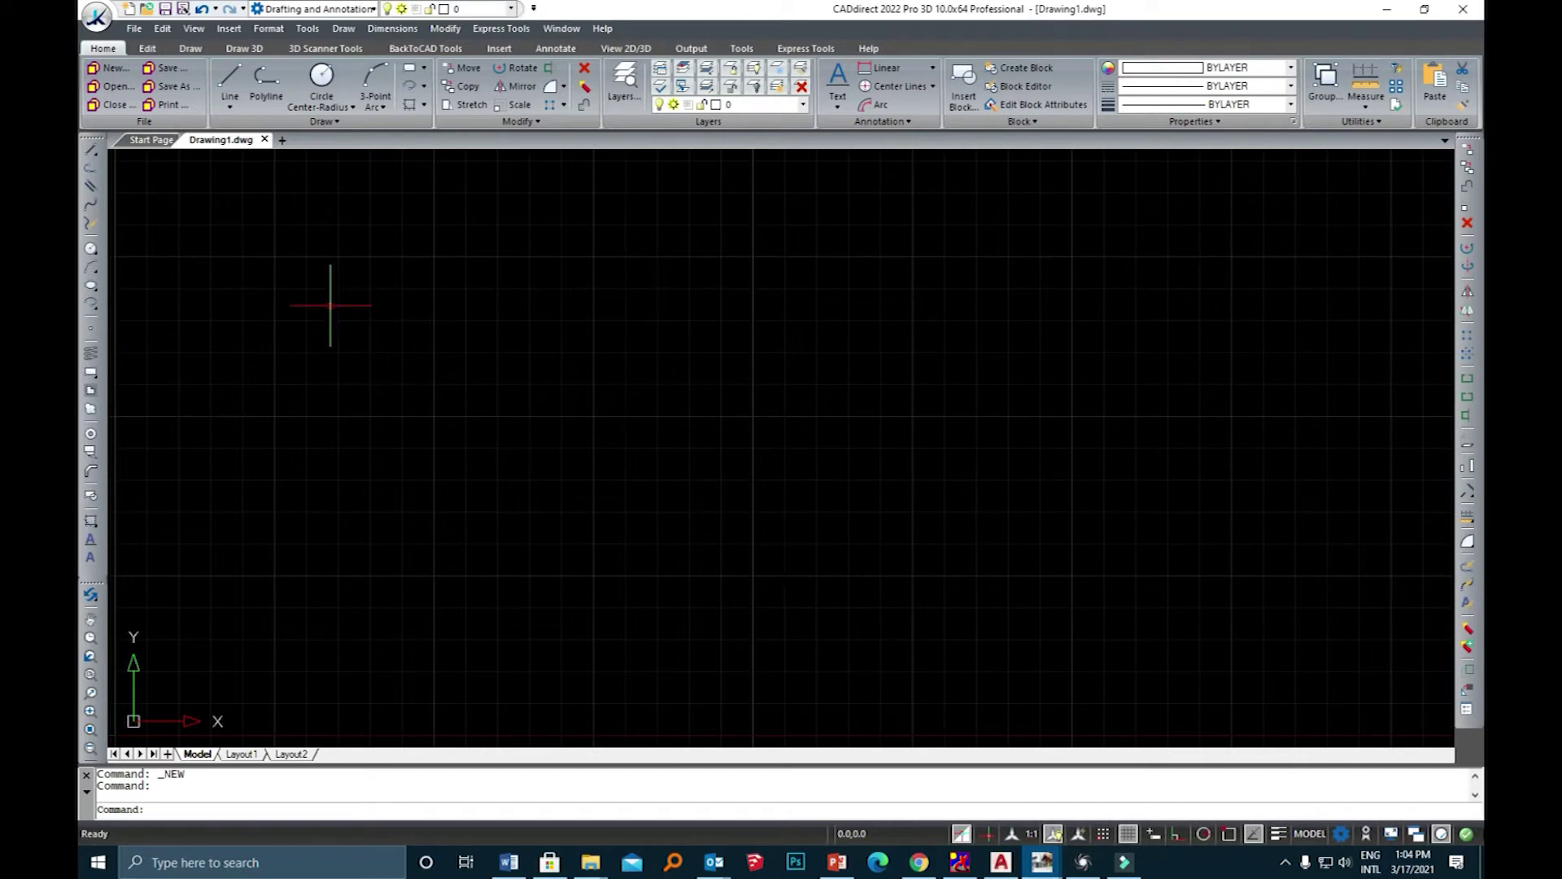
left_click(265, 139)
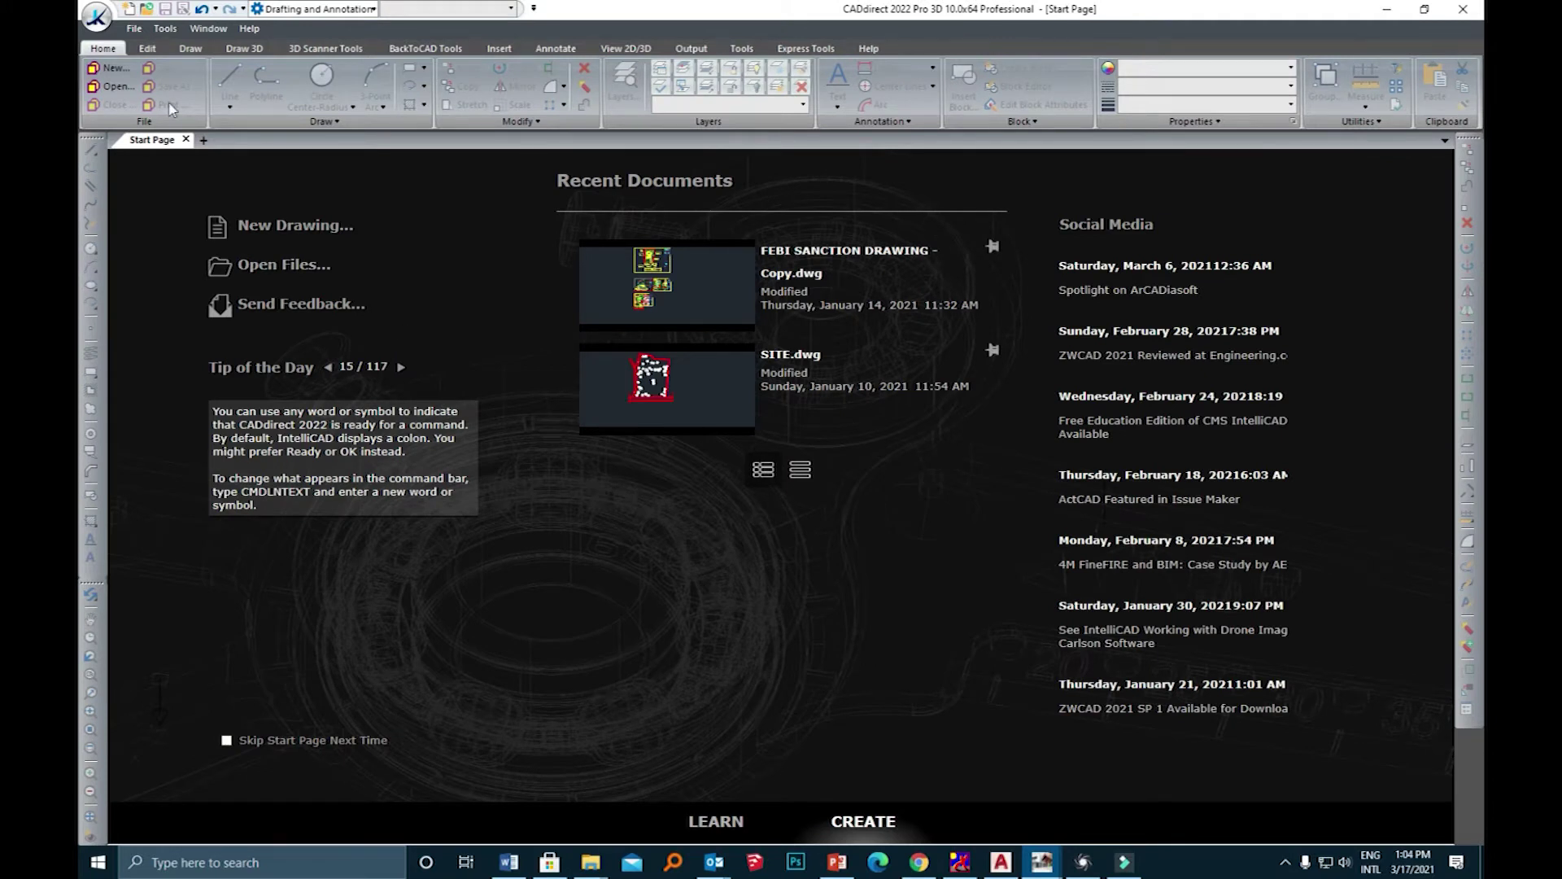
left_click(118, 73)
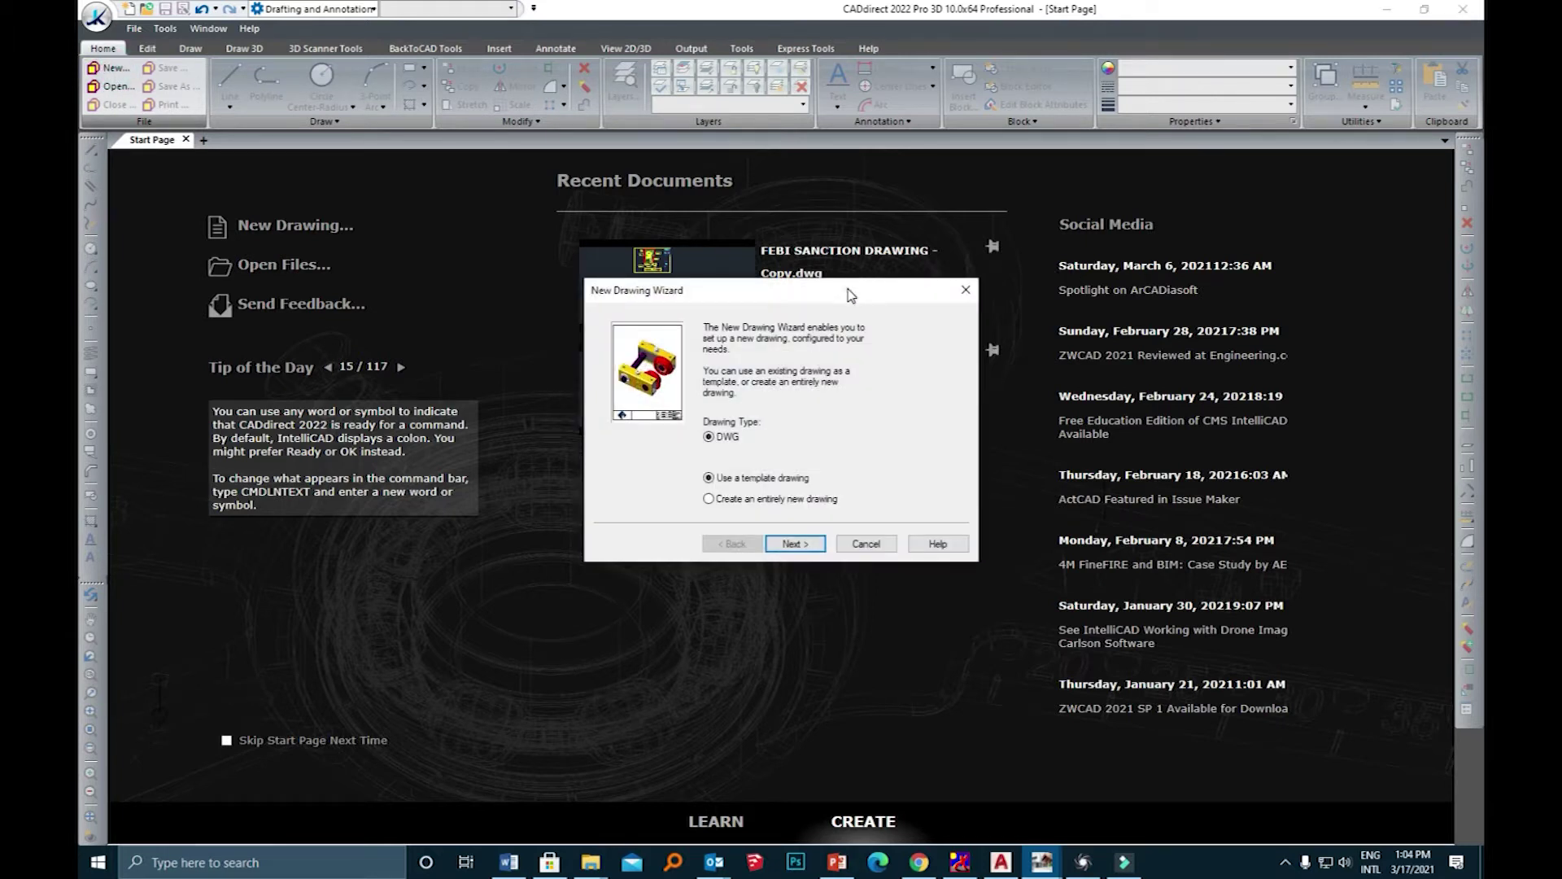
left_click_drag(847, 294, 873, 256)
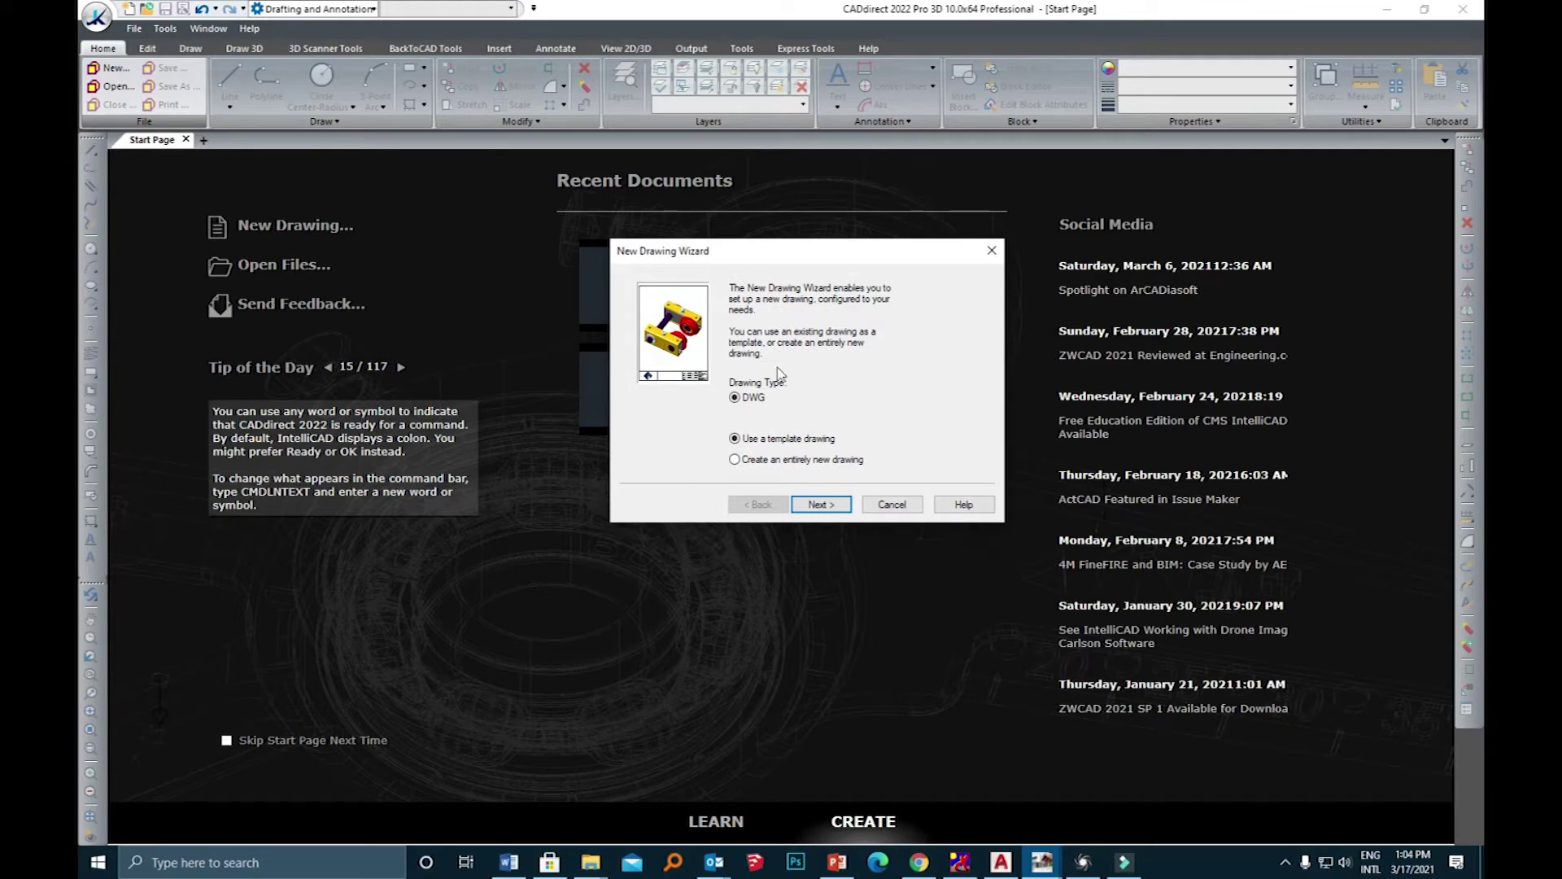
left_click(872, 506)
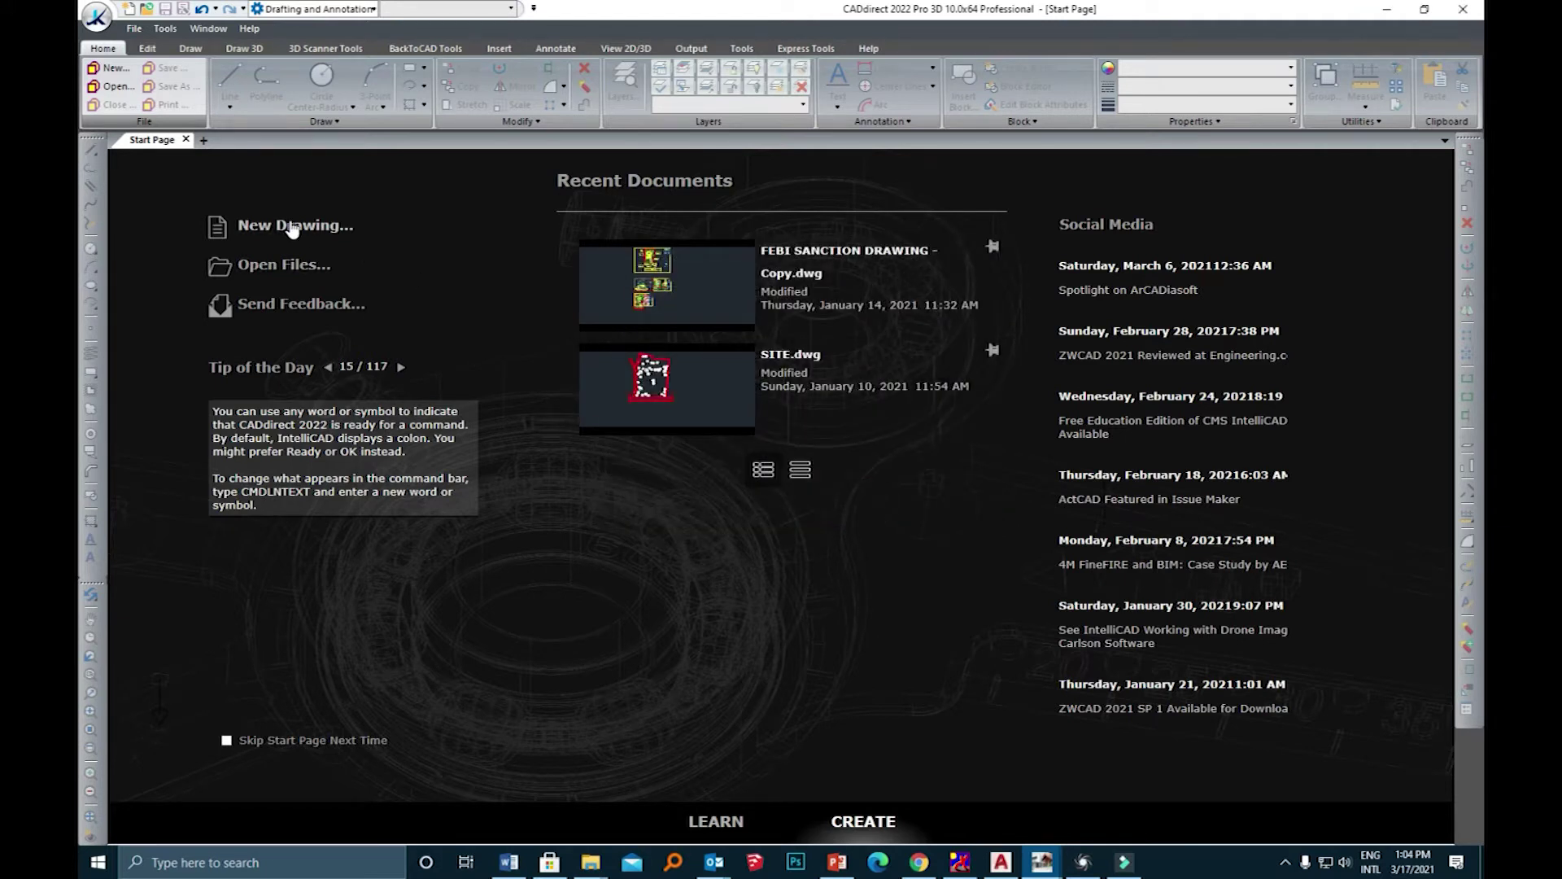
Start an entirely new drawing with the New Drawing Wizard and set its measurement unit to Feet/Inches
left_click(242, 229)
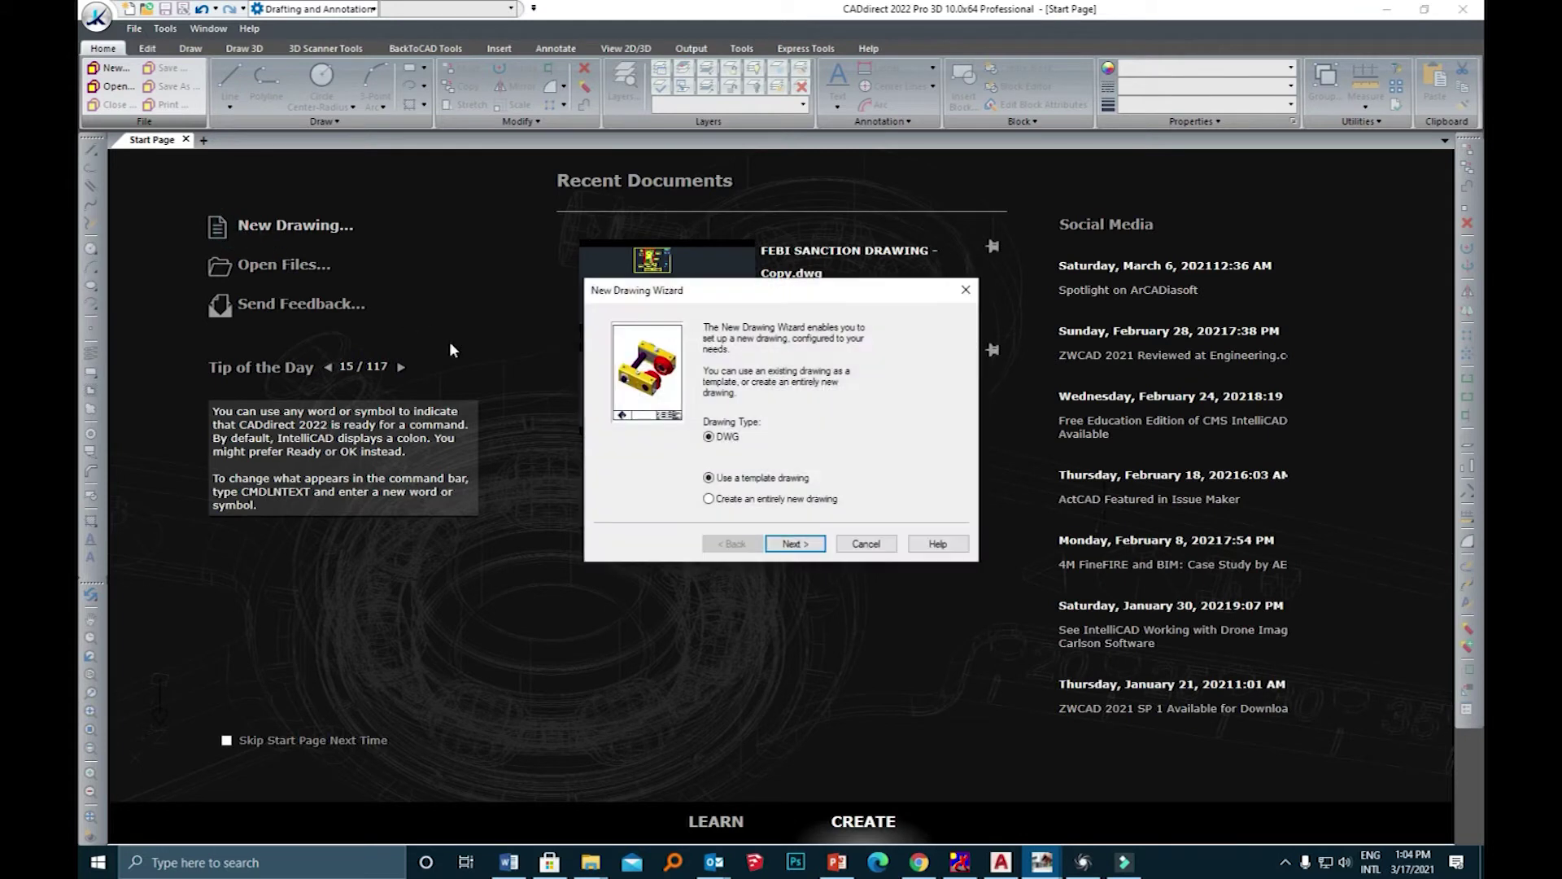
left_click(717, 501)
left_click(793, 544)
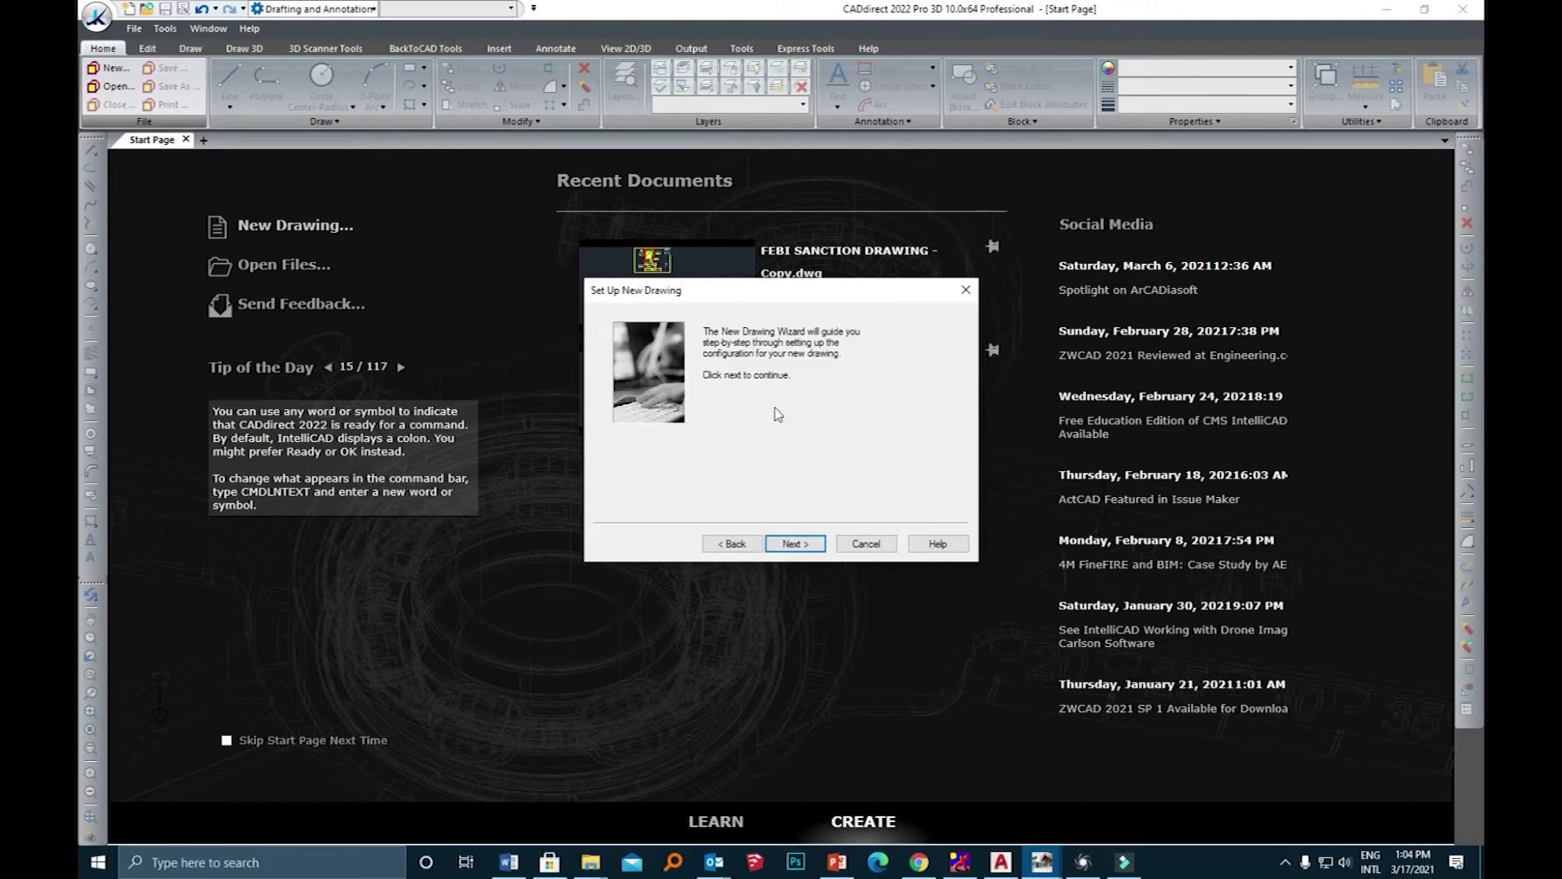
left_click(812, 540)
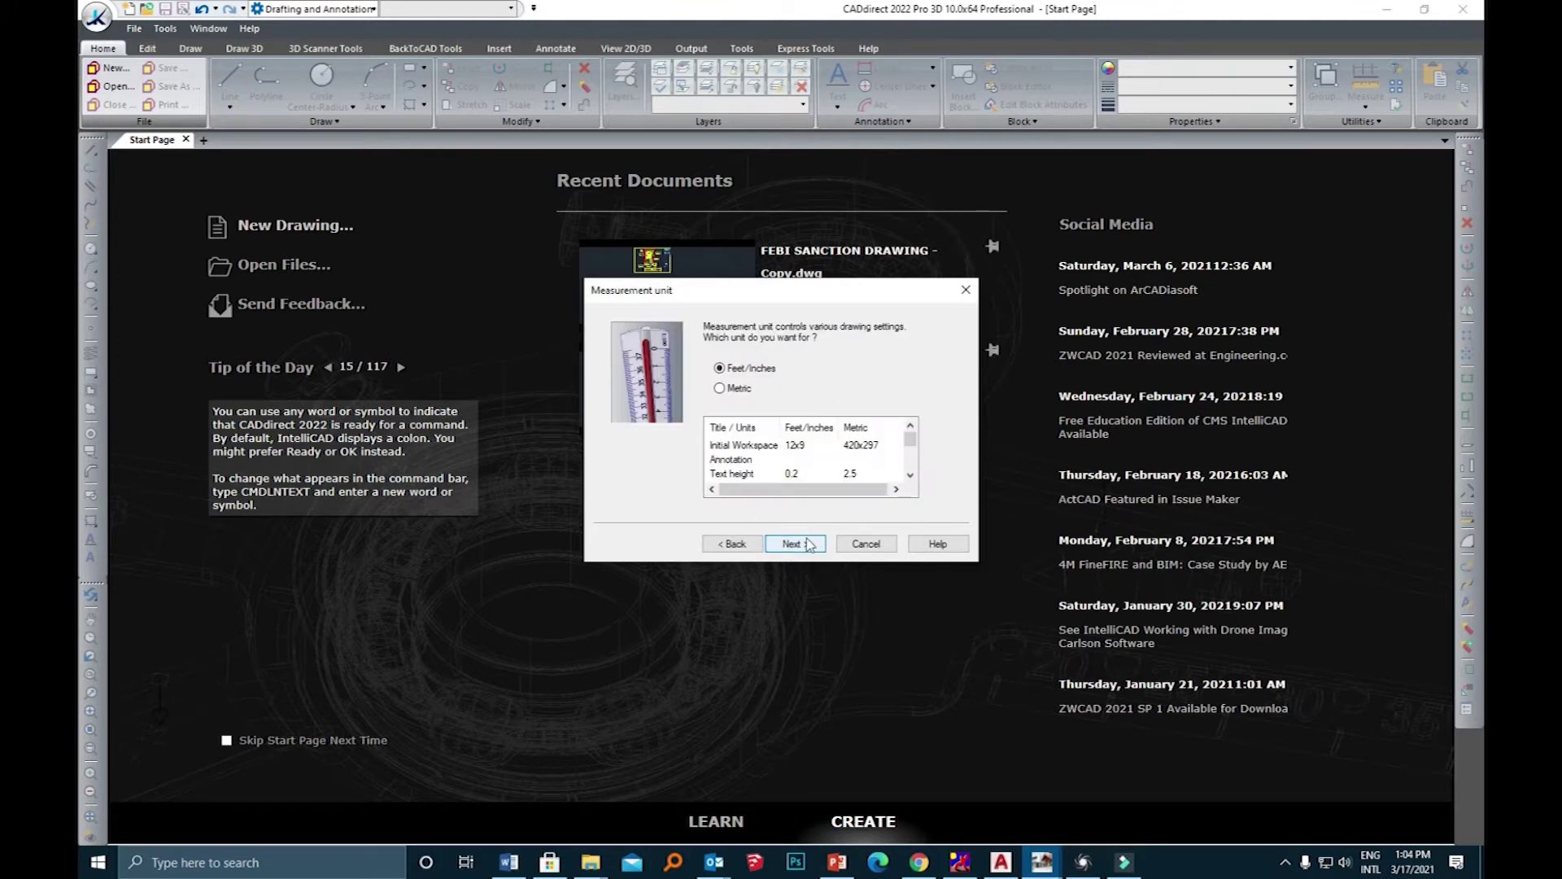
left_click(721, 388)
left_click(721, 369)
left_click_drag(910, 439, 793, 540)
left_click(795, 544)
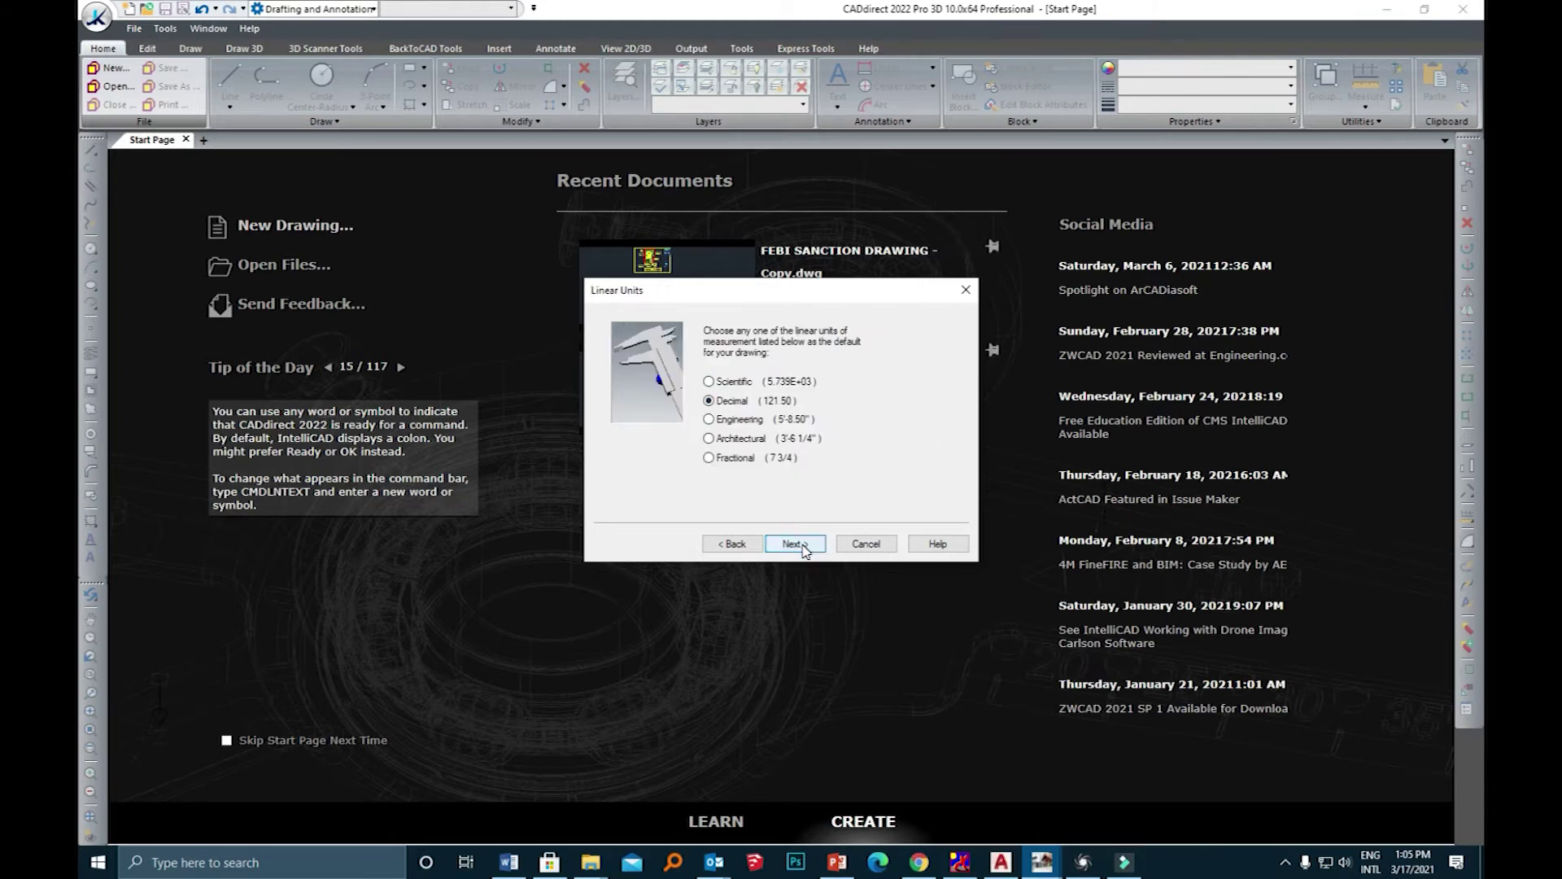
Choose Architectural as the default linear units for the new drawing
left_click(721, 422)
left_click(708, 443)
left_click(707, 443)
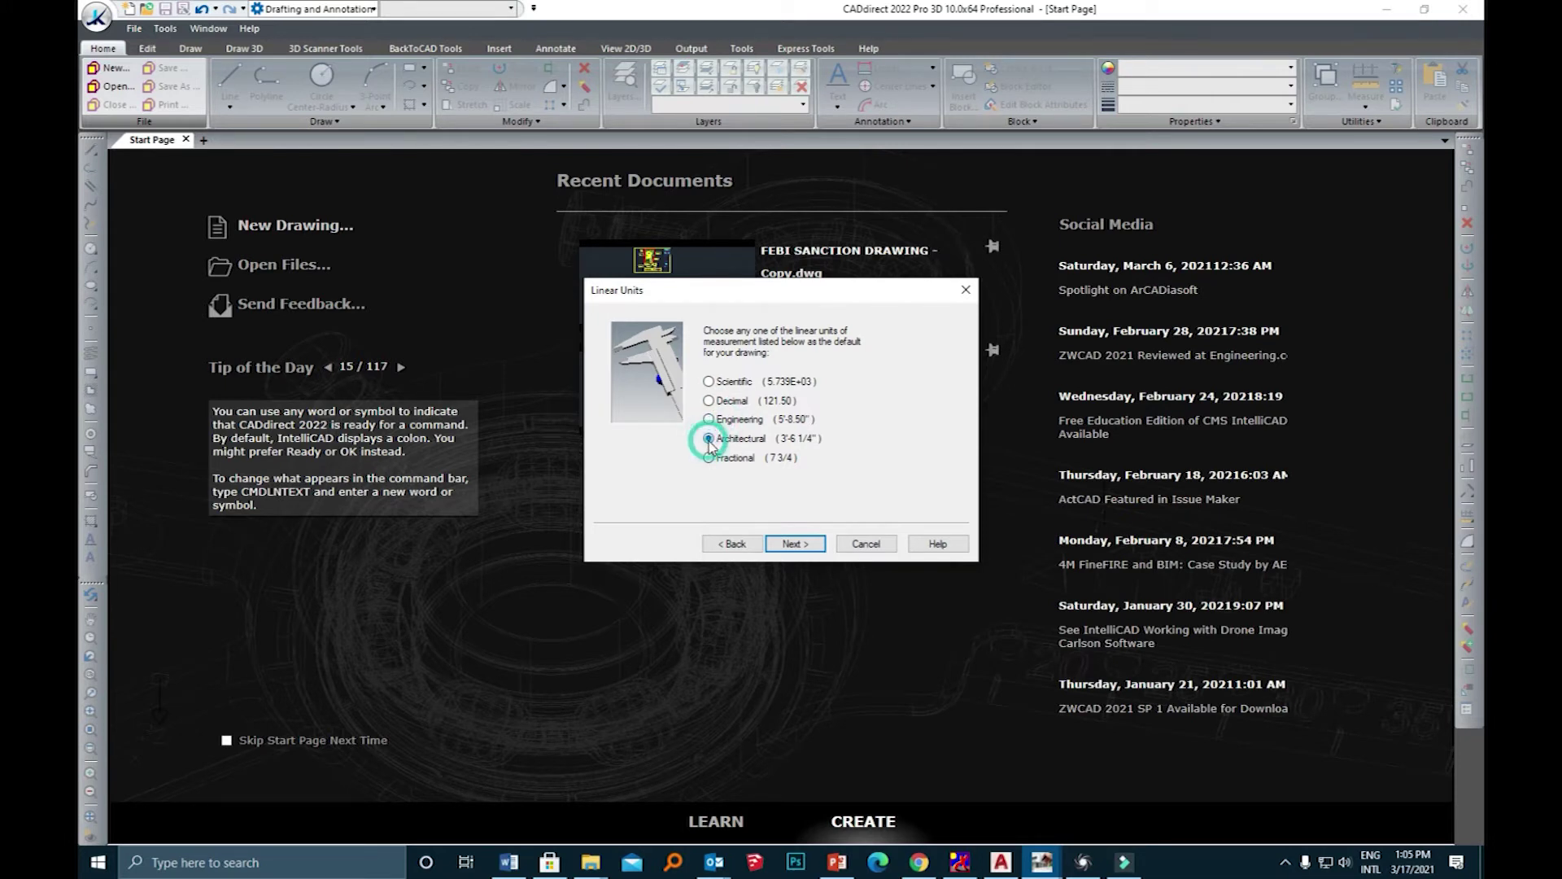
left_click(818, 547)
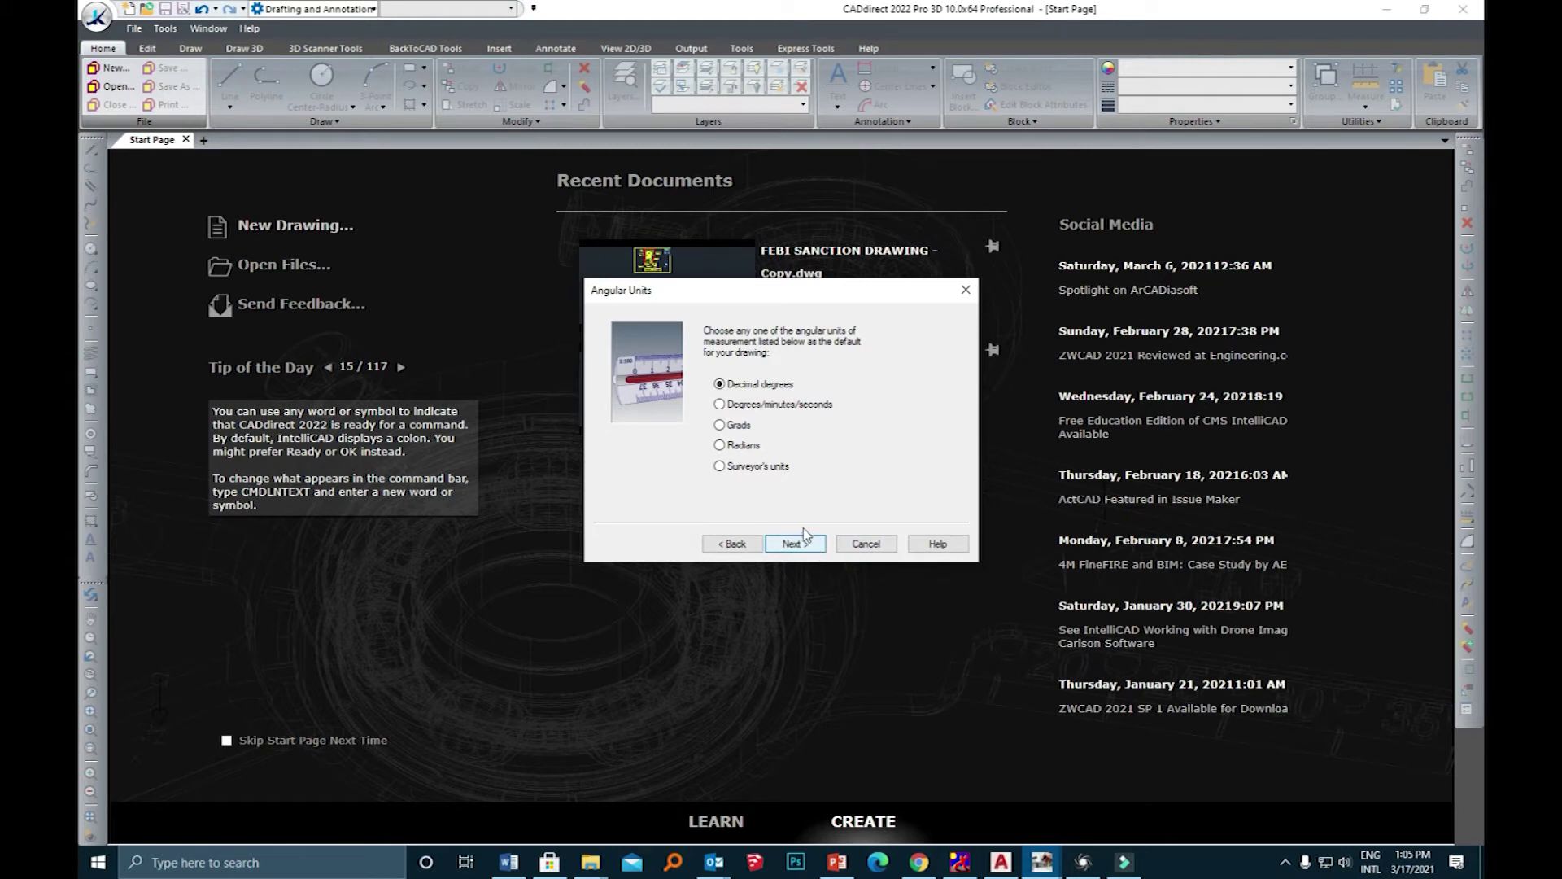
Accept decimal degrees as the angular units and use color-dependent style tables for the print setup
left_click(774, 551)
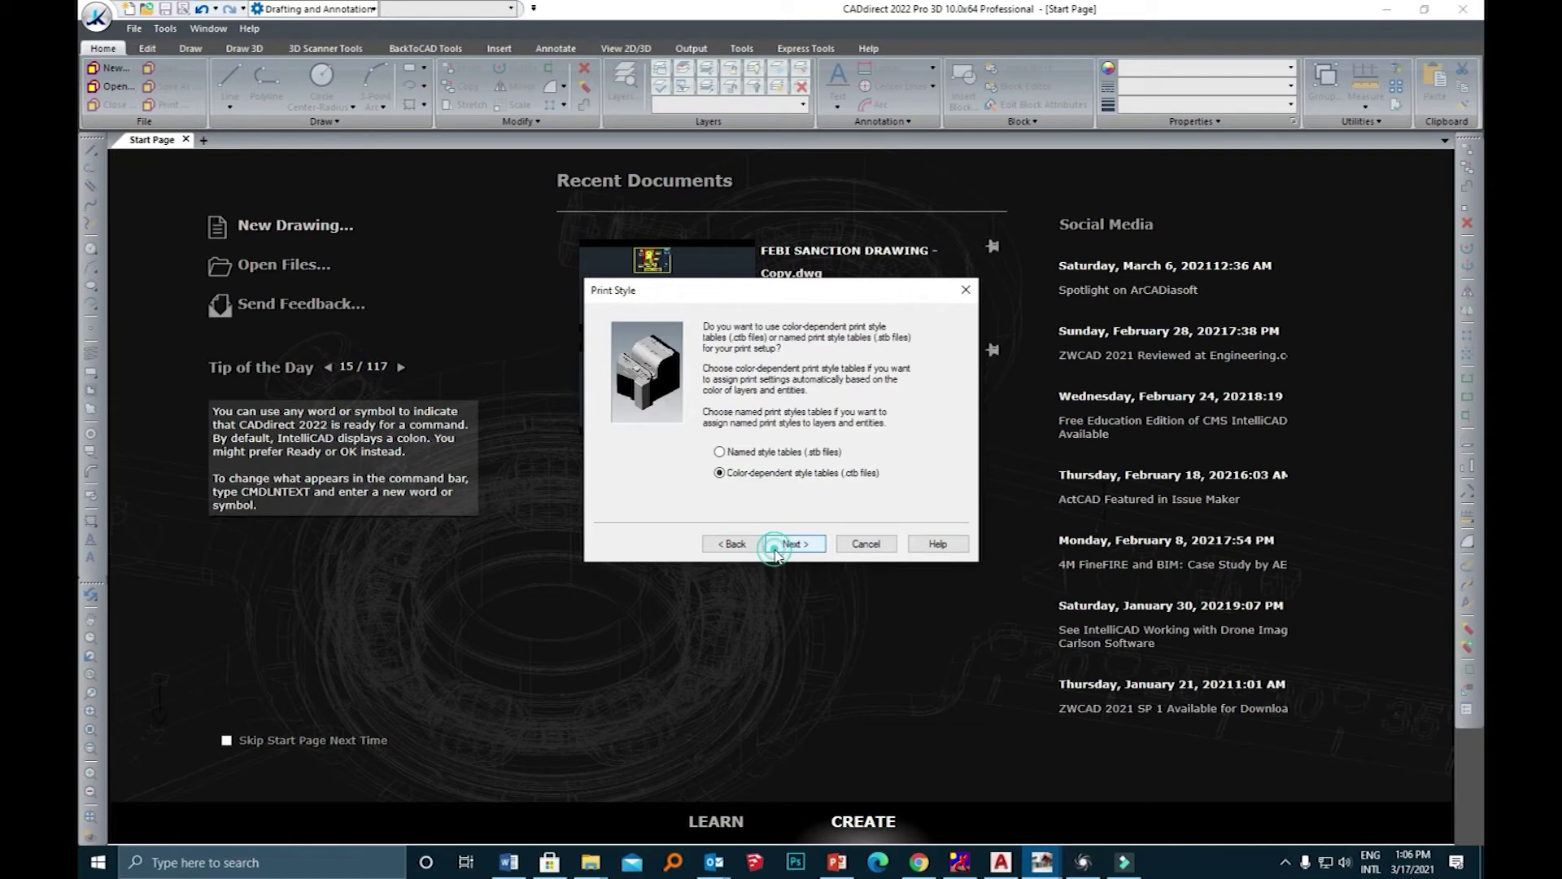
left_click(720, 473)
left_click(803, 546)
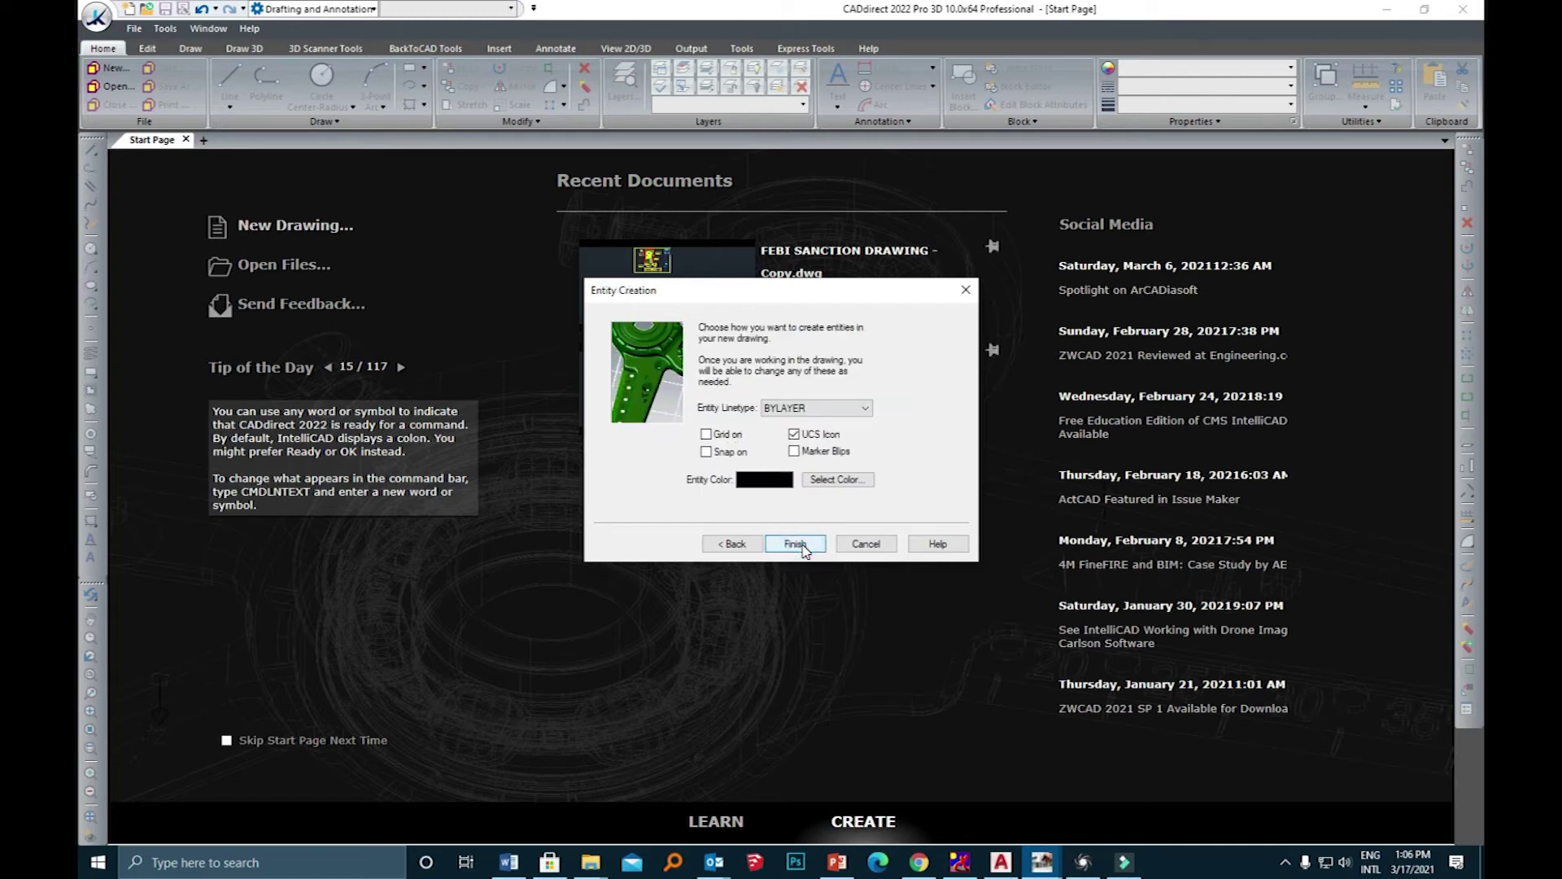
Set the entity linetype to BYLAYER, enable grid, snap and marker blips, and create the drawing
left_click(865, 408)
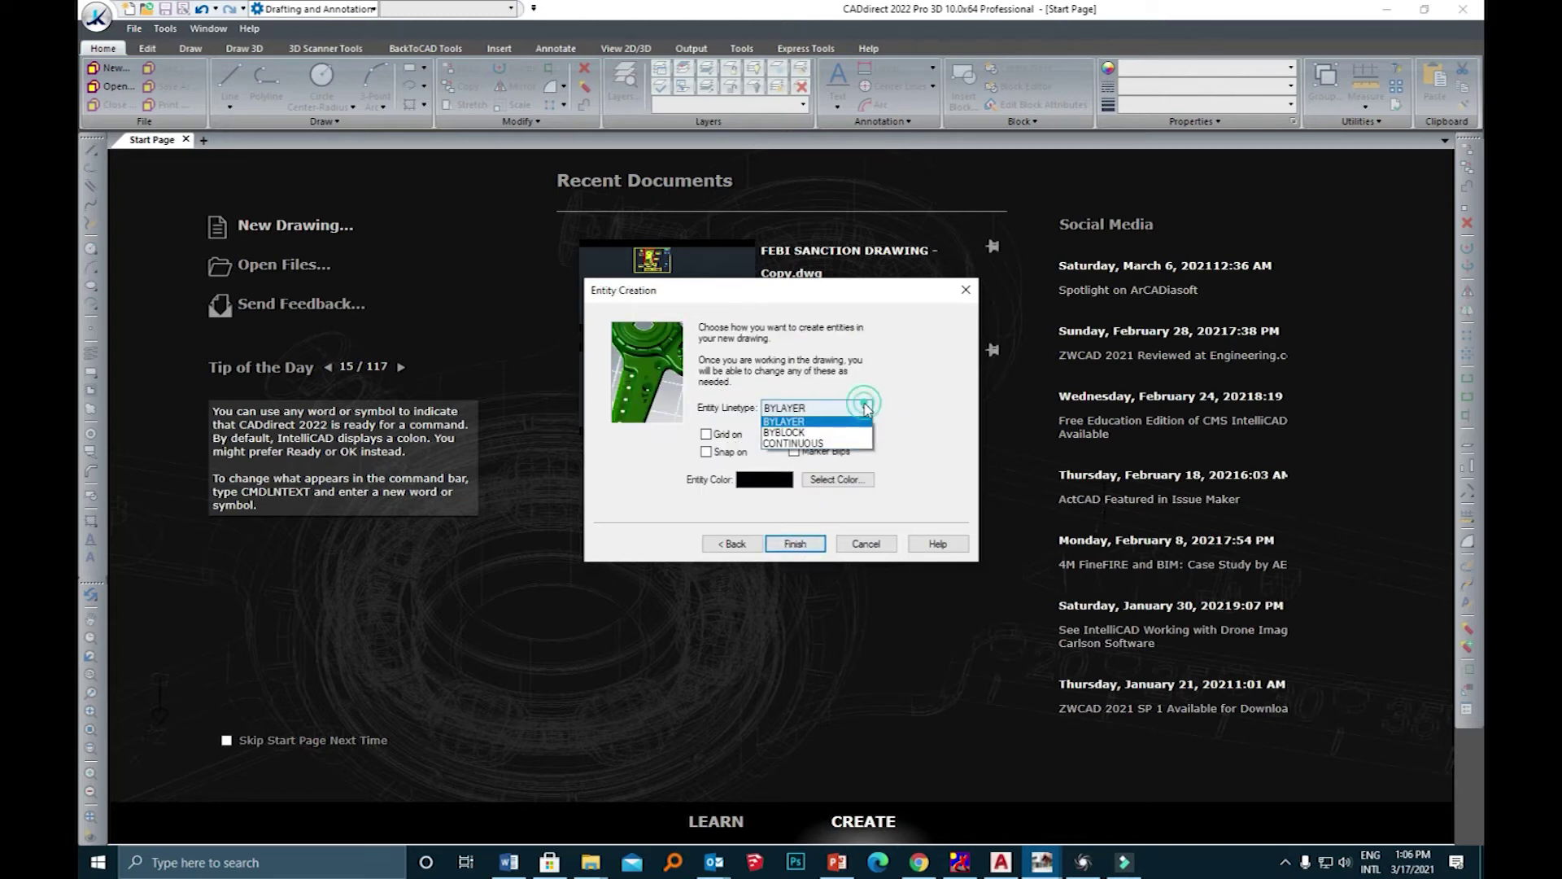
left_click(799, 423)
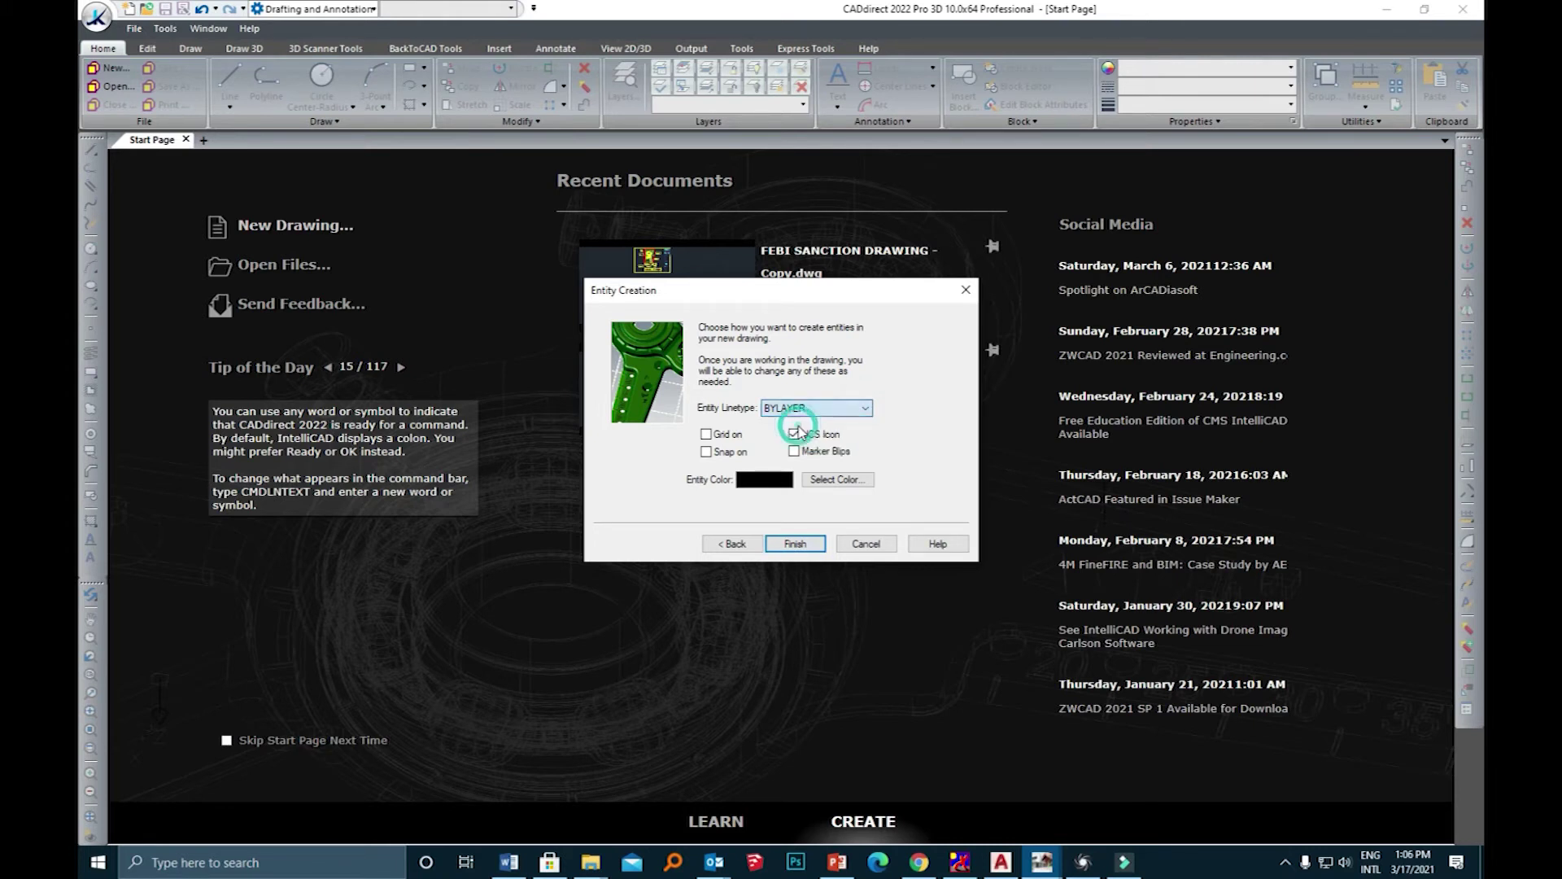
left_click(706, 437)
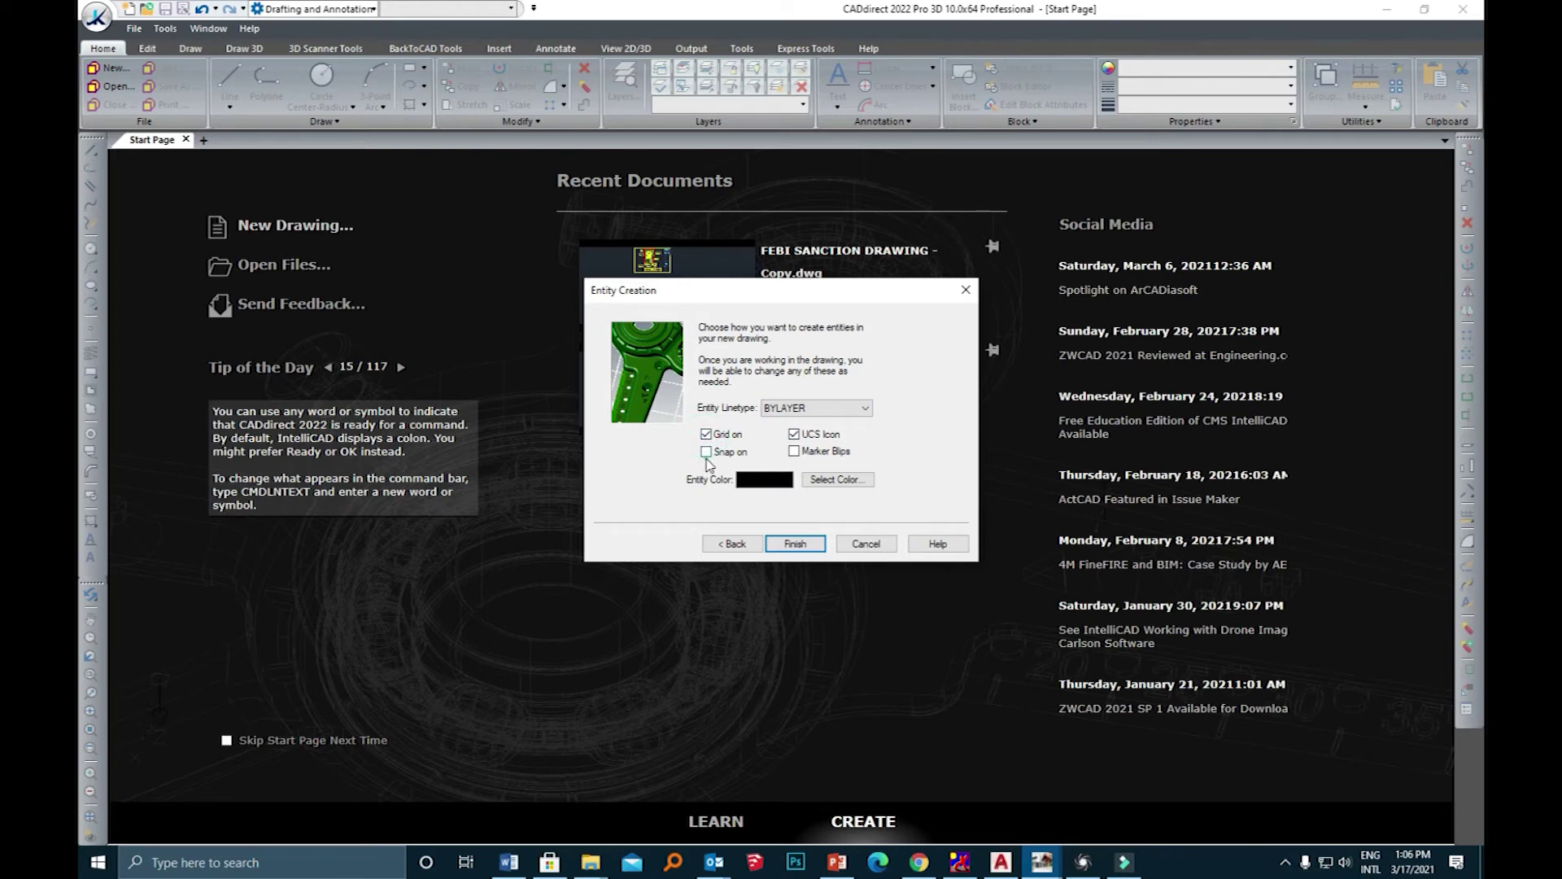
left_click(707, 452)
left_click(794, 450)
left_click(808, 546)
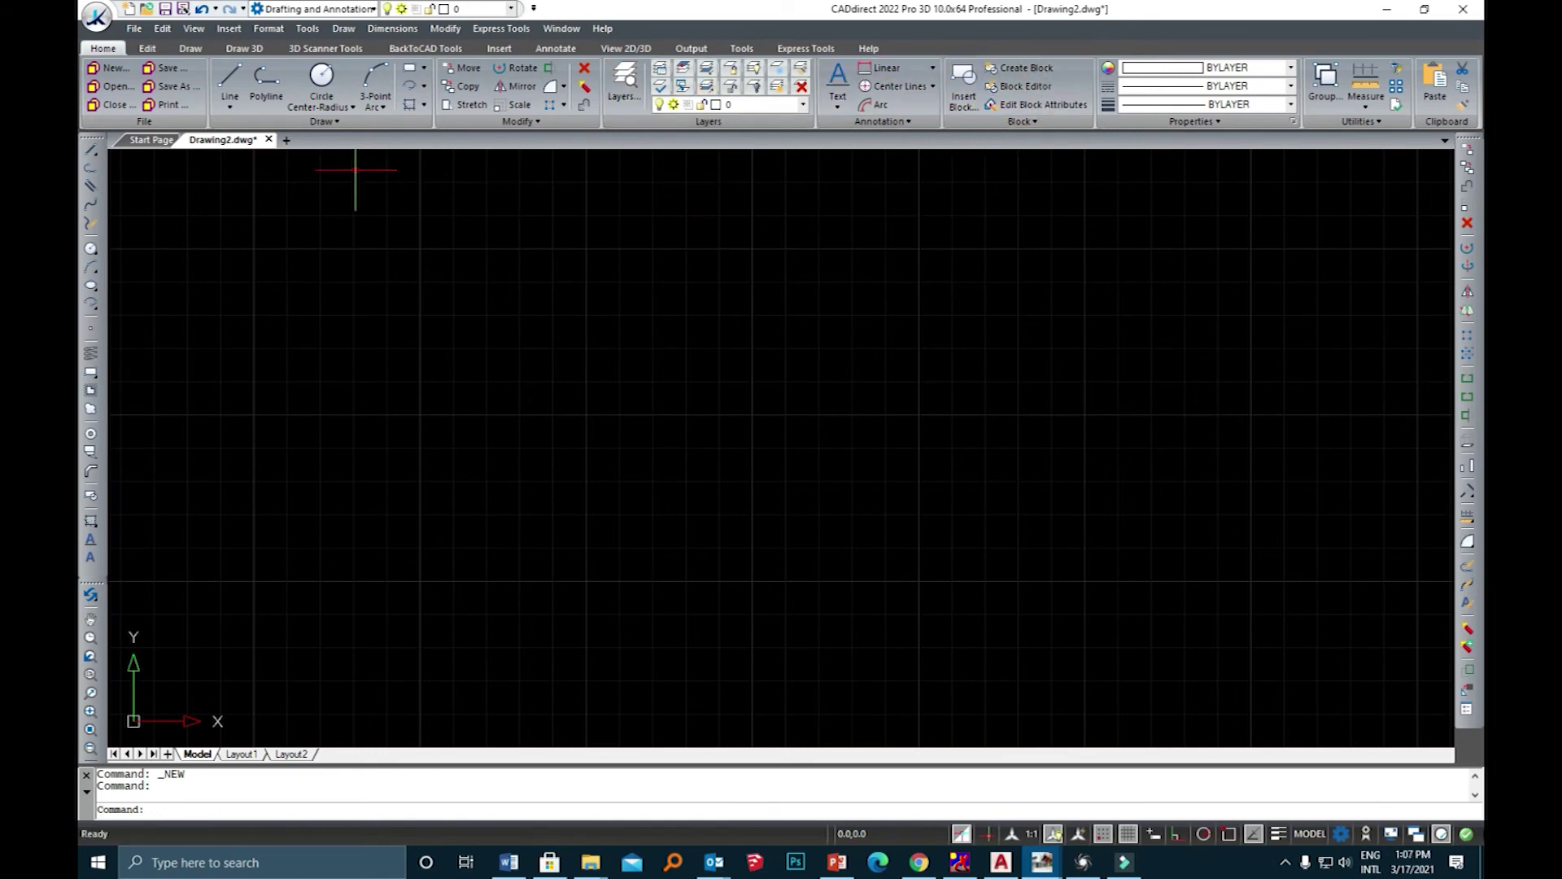
Draw a closed rectangle 4" wide and 3" high with the Line command in the middle of the drawing
type("l")
key("Return")
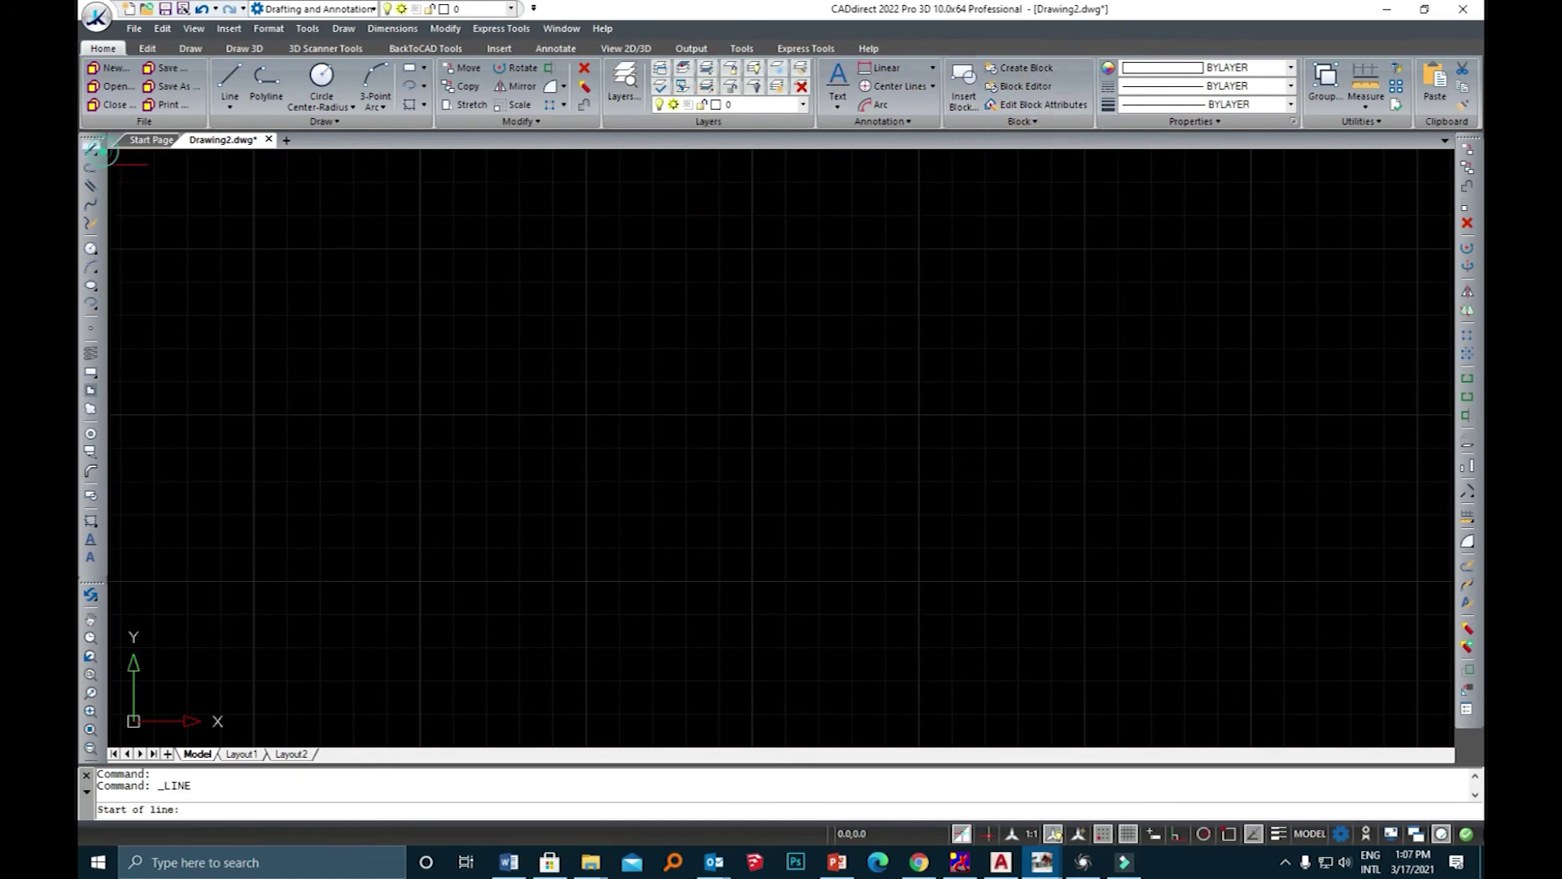
left_click(752, 348)
left_click(752, 547)
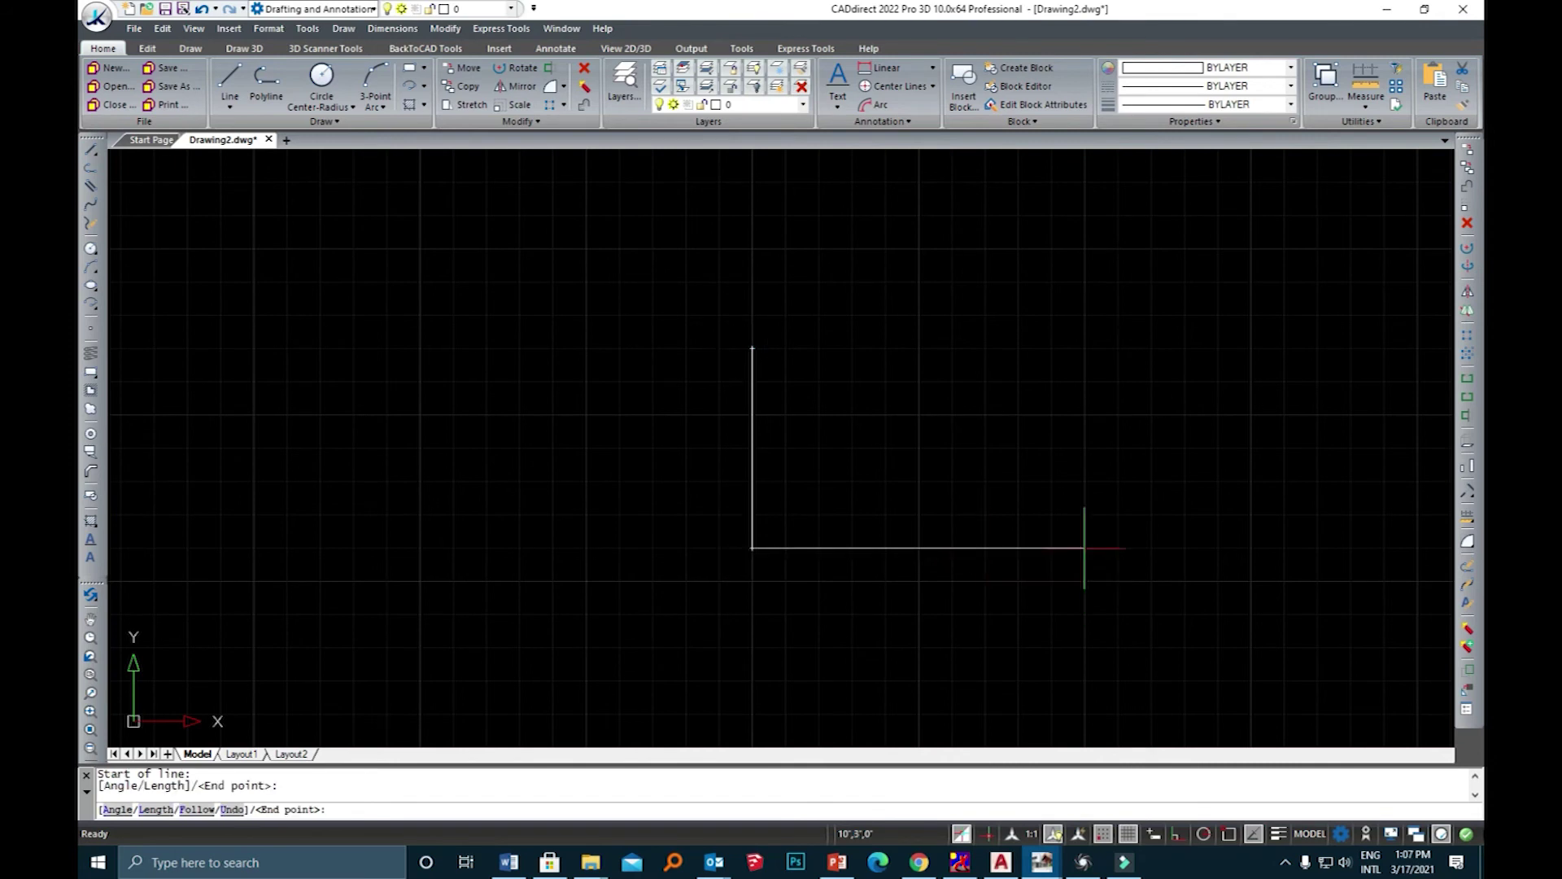
left_click(1018, 548)
left_click(1018, 348)
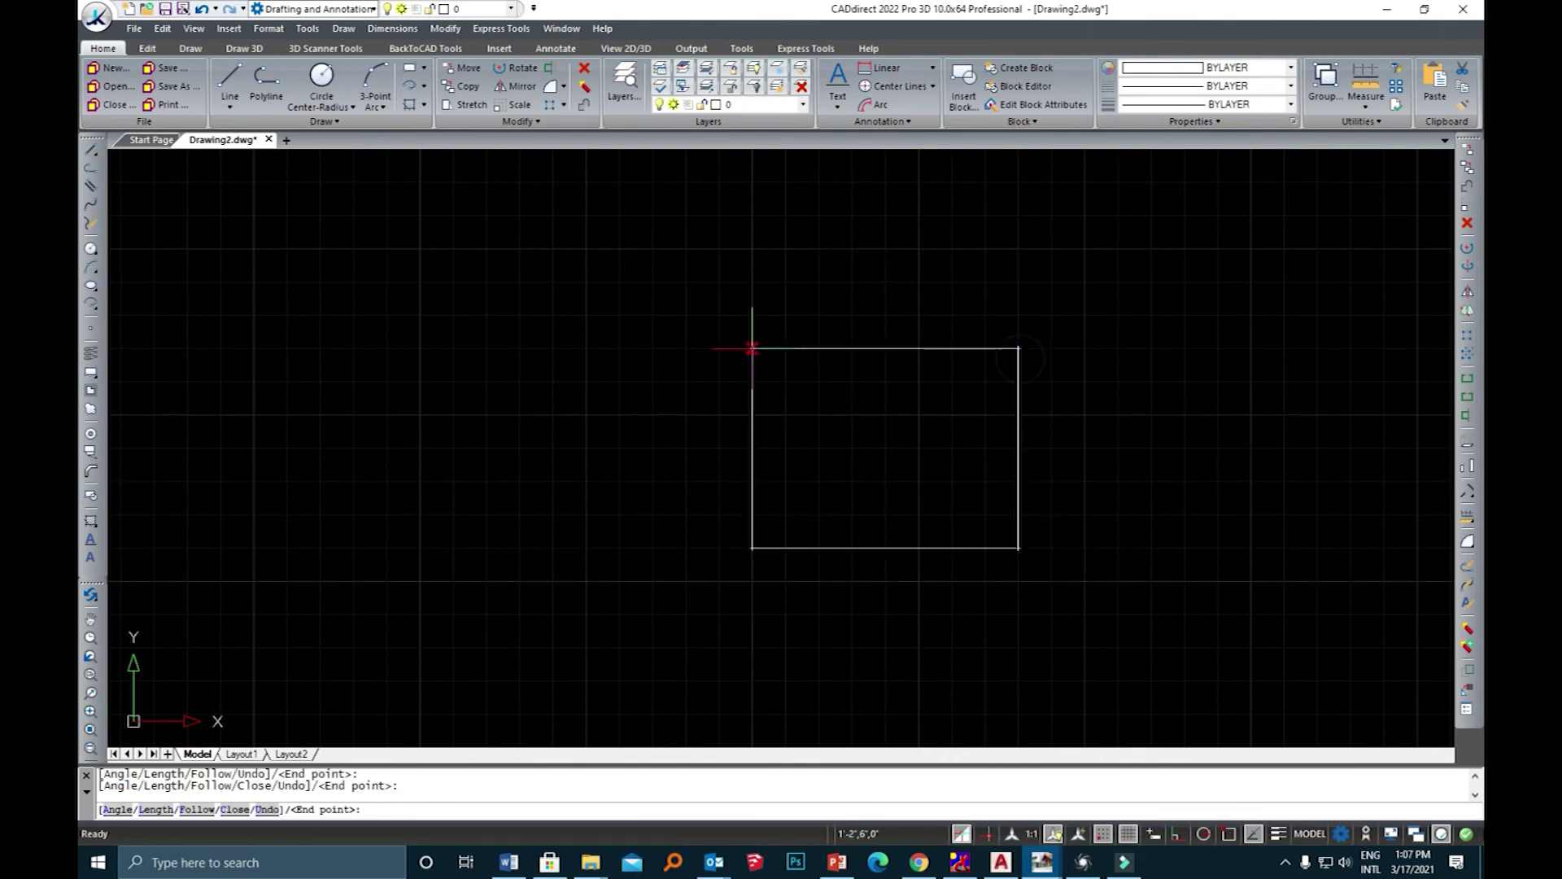
left_click(752, 348)
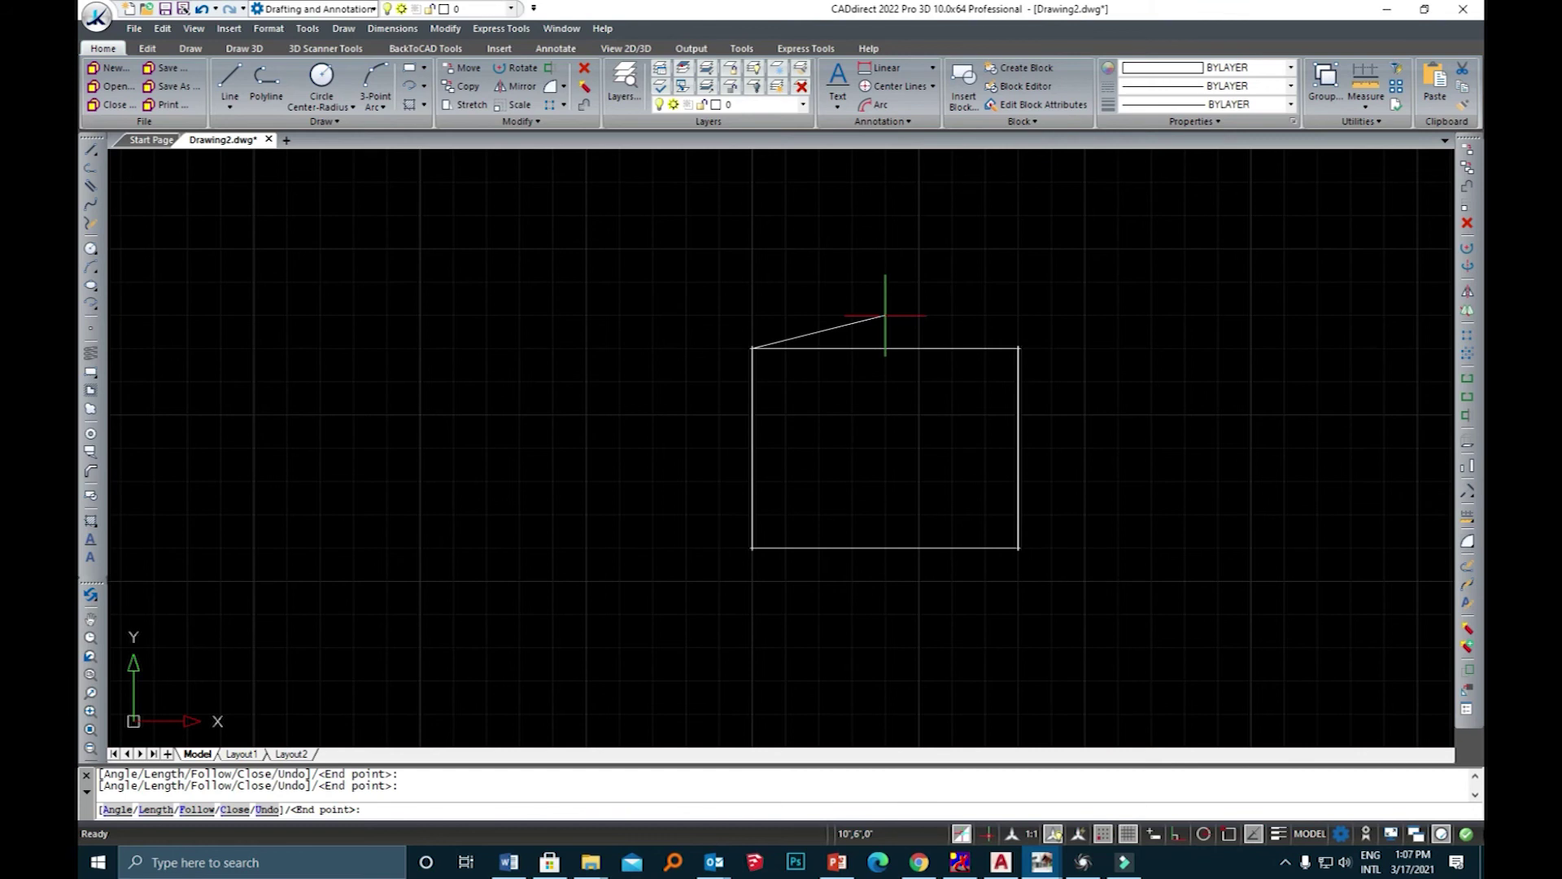
key("Escape")
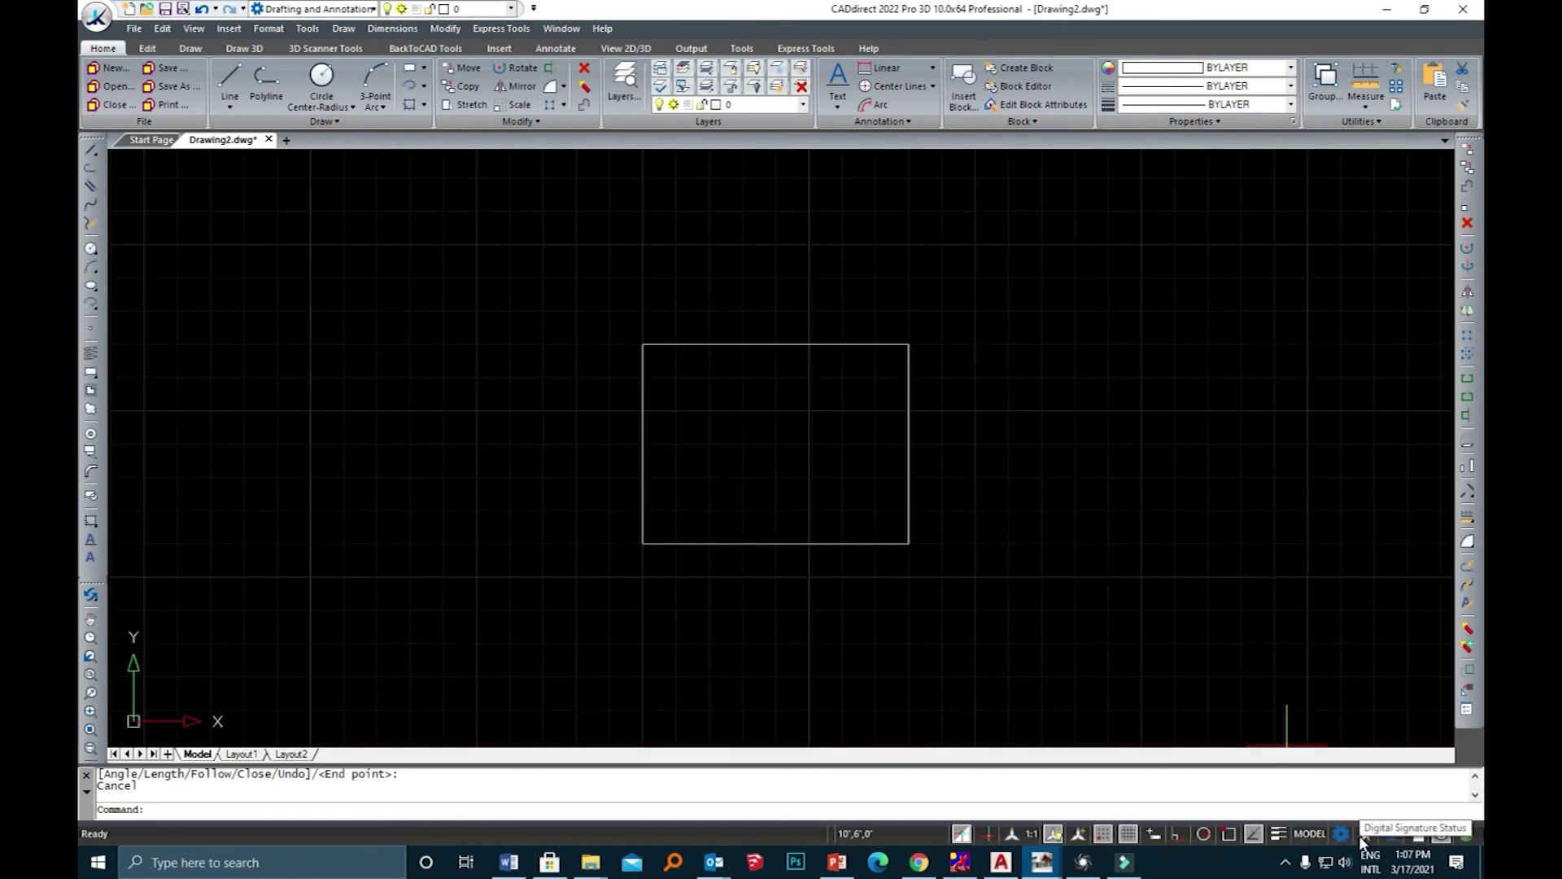
Turn snap mode off for the drawing
left_click(1103, 833)
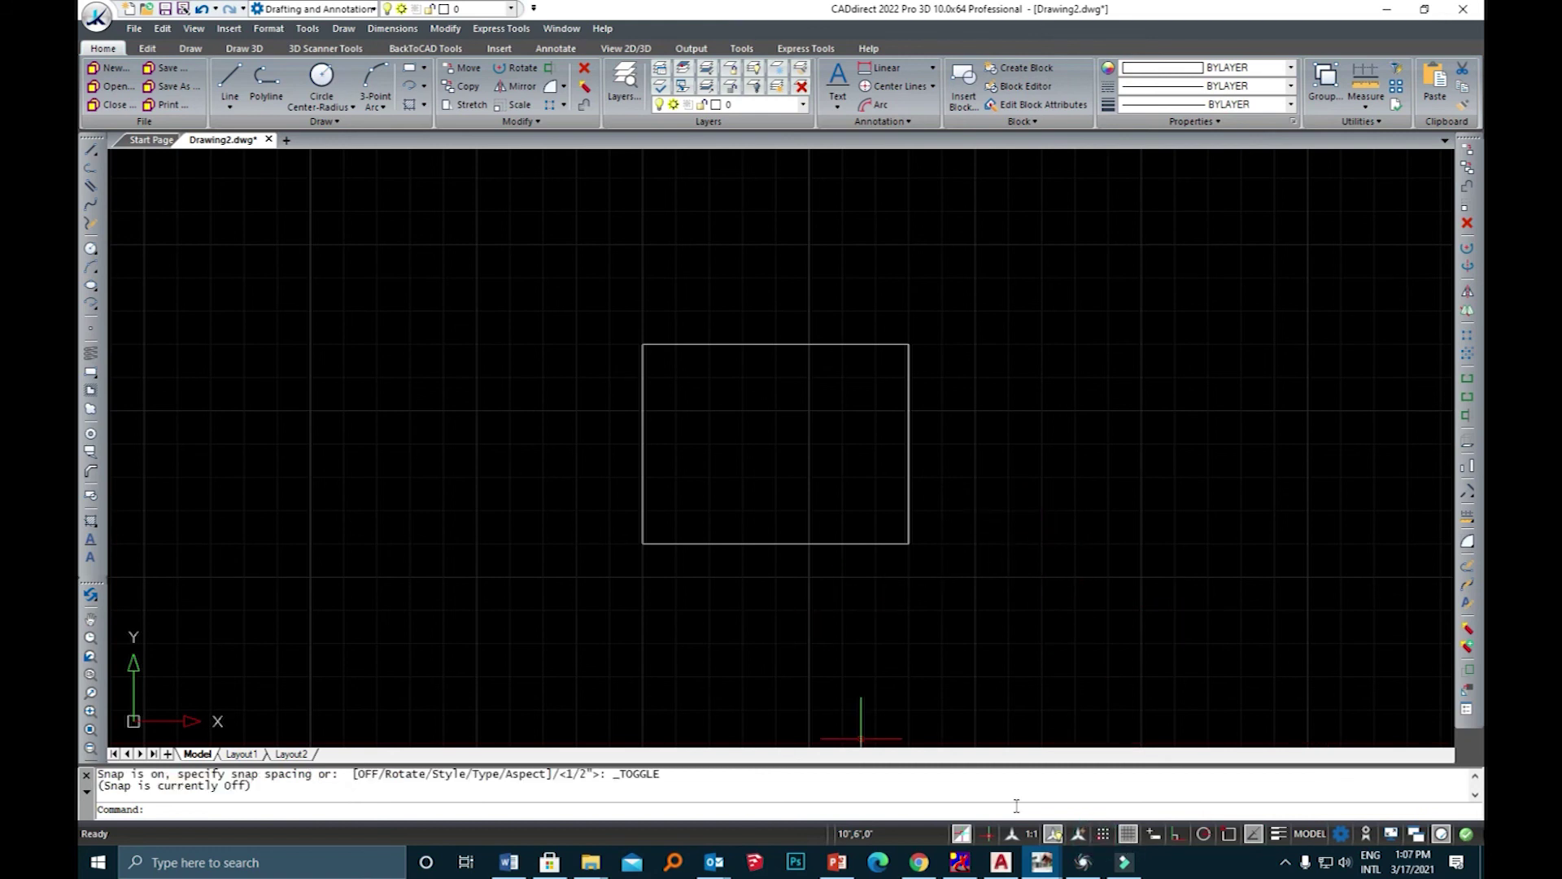